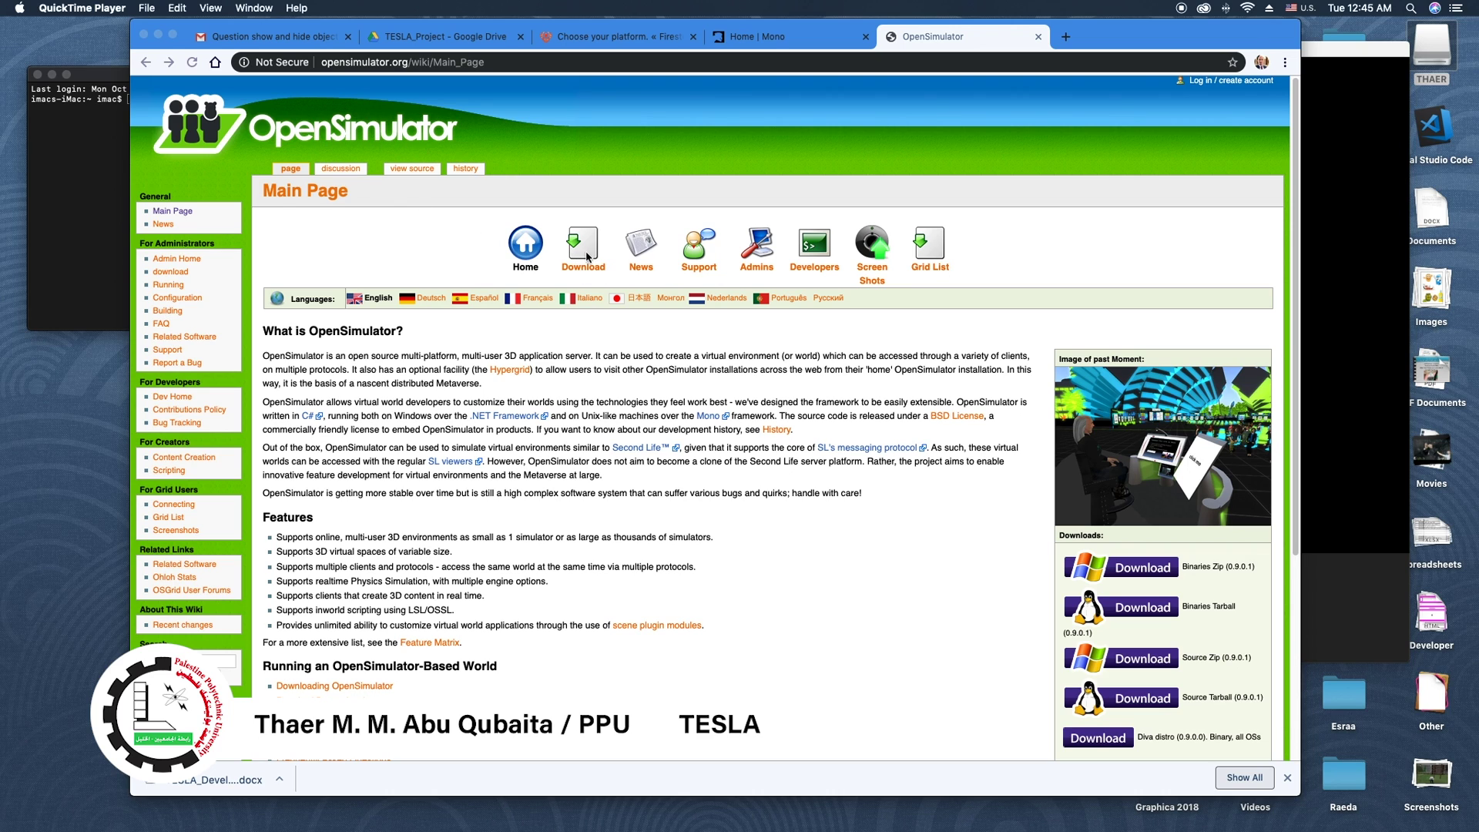
Open the OpenSimulator Download page from the wiki Main Page.
left_click(587, 256)
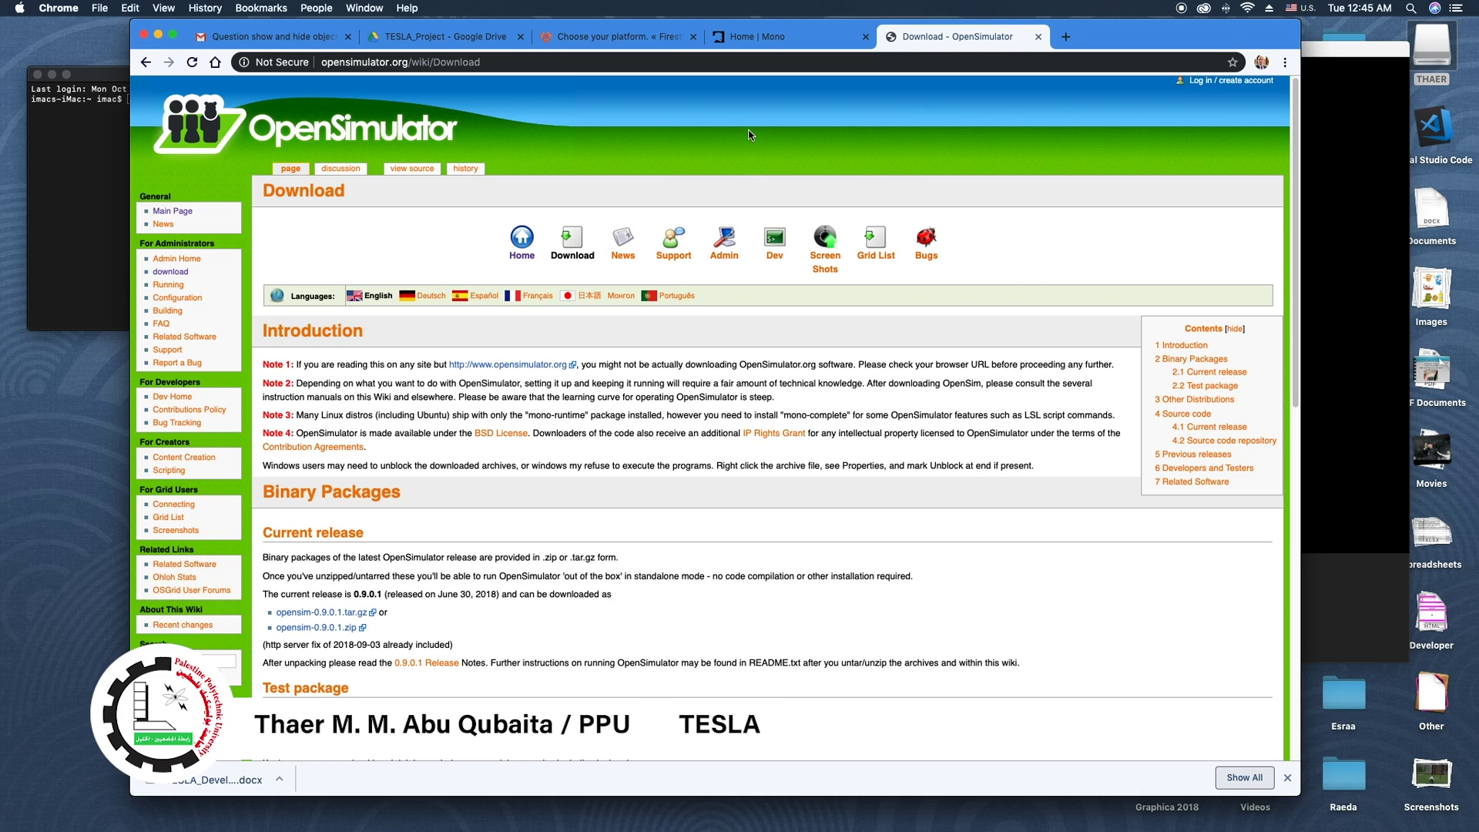
Switch to the 'Home | Mono' project page in the browser.
left_click(767, 40)
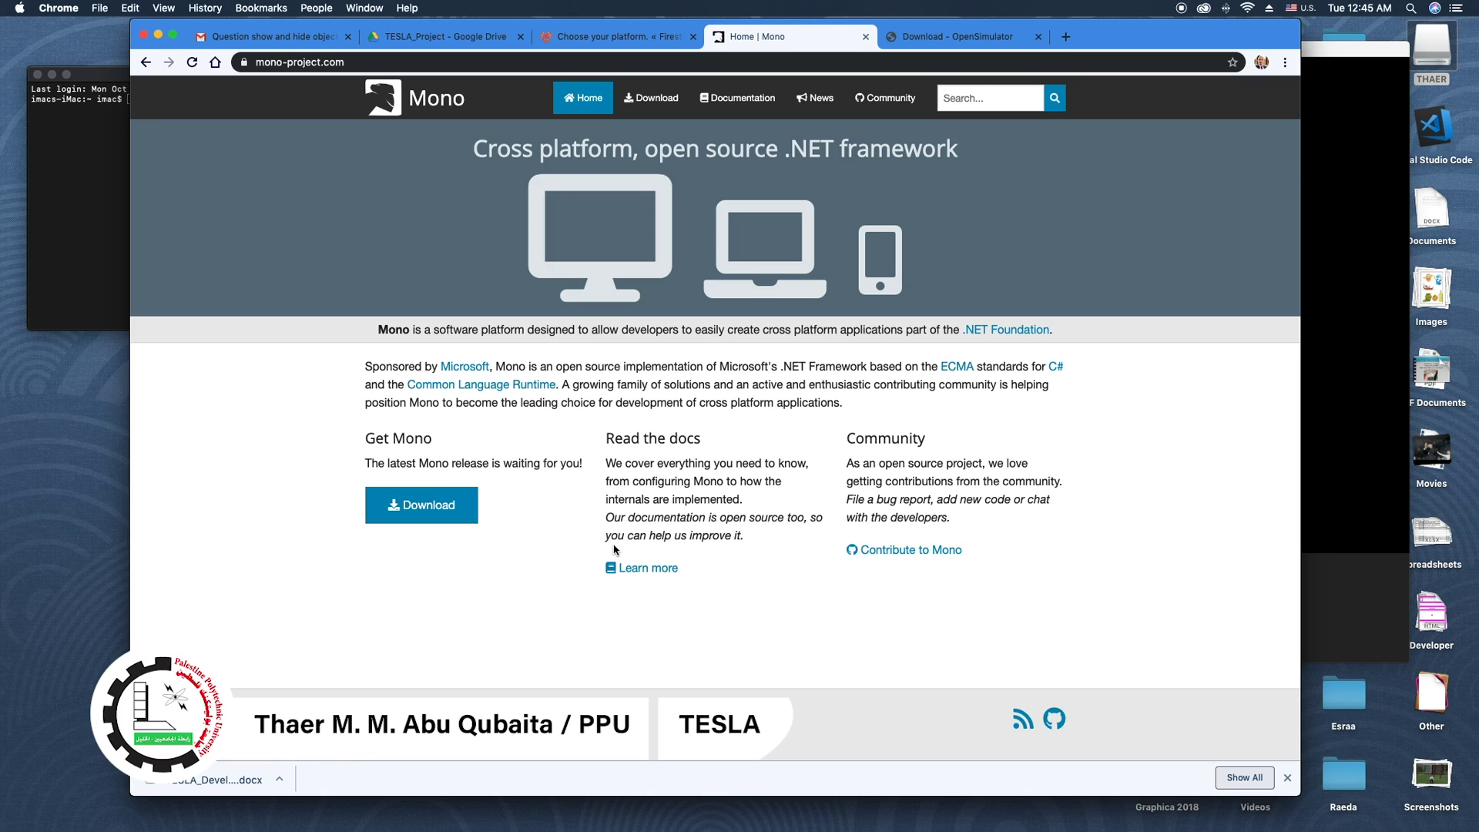
On the Firestorm platform page, dismiss the cookie notice and open the Open Simulator download options.
left_click(625, 42)
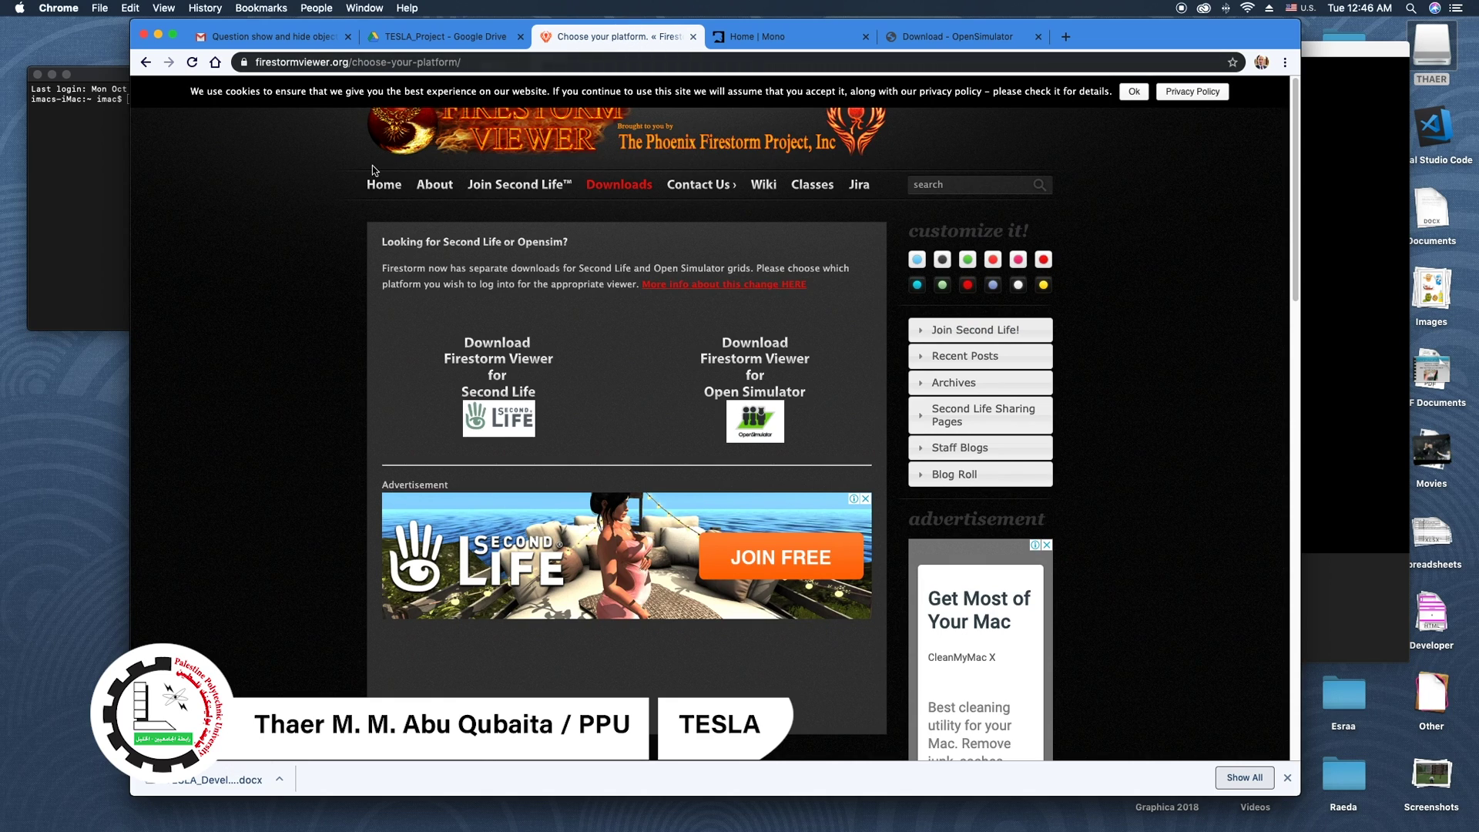
left_click(1133, 91)
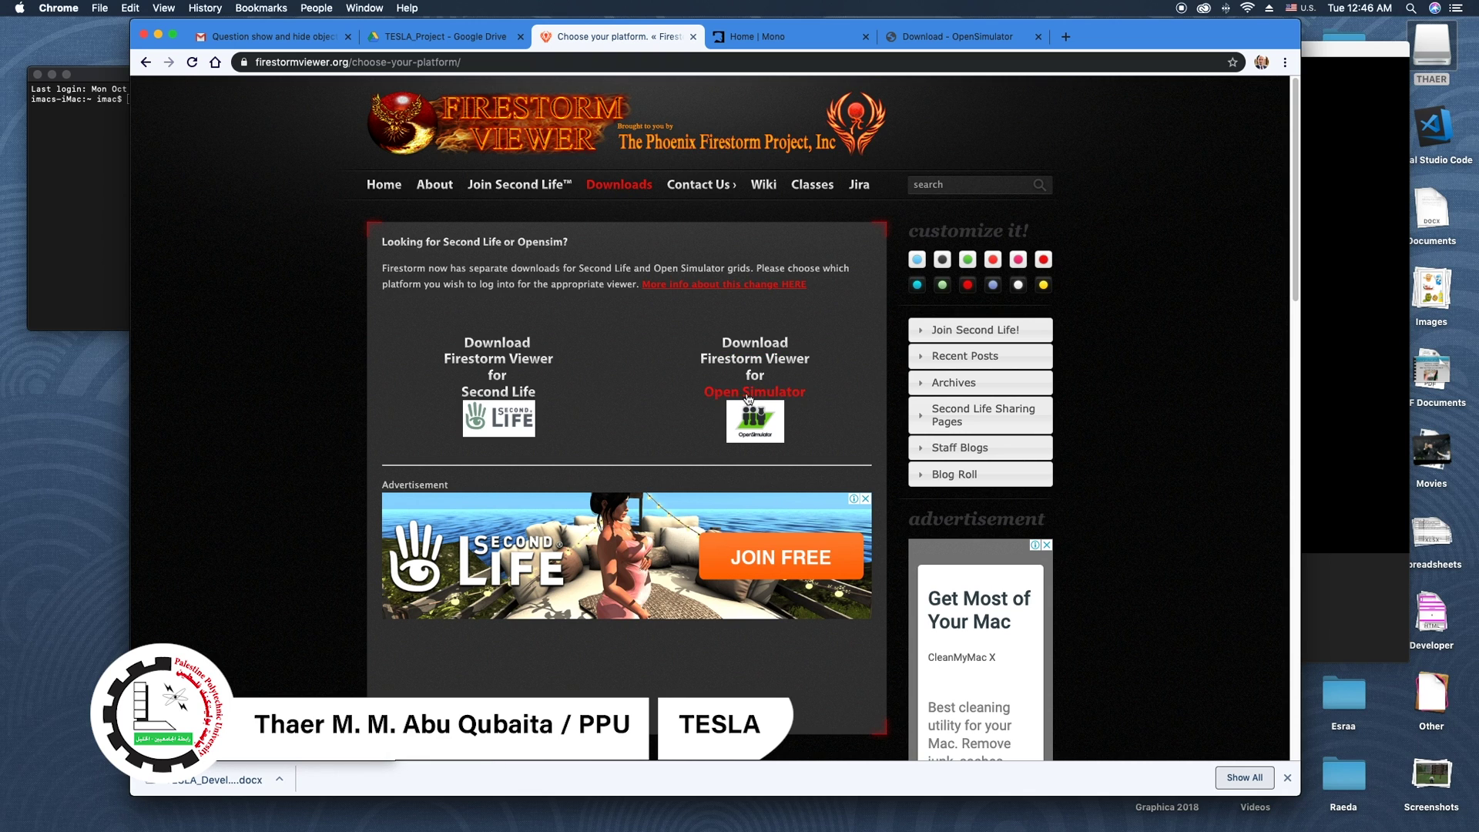
left_click(754, 422)
scroll(559, 414, "down", 3)
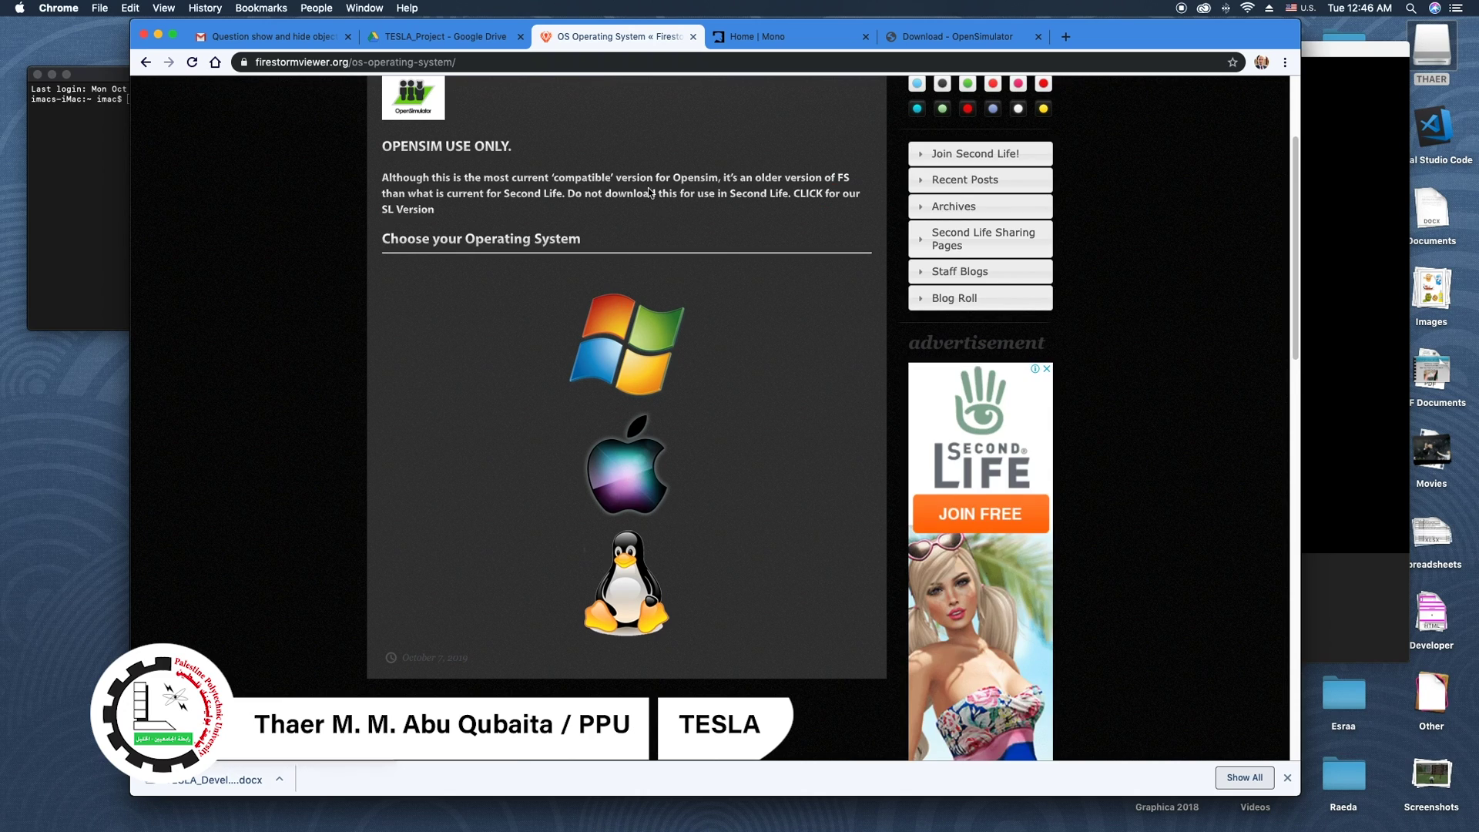
mouse_move(1035, 809)
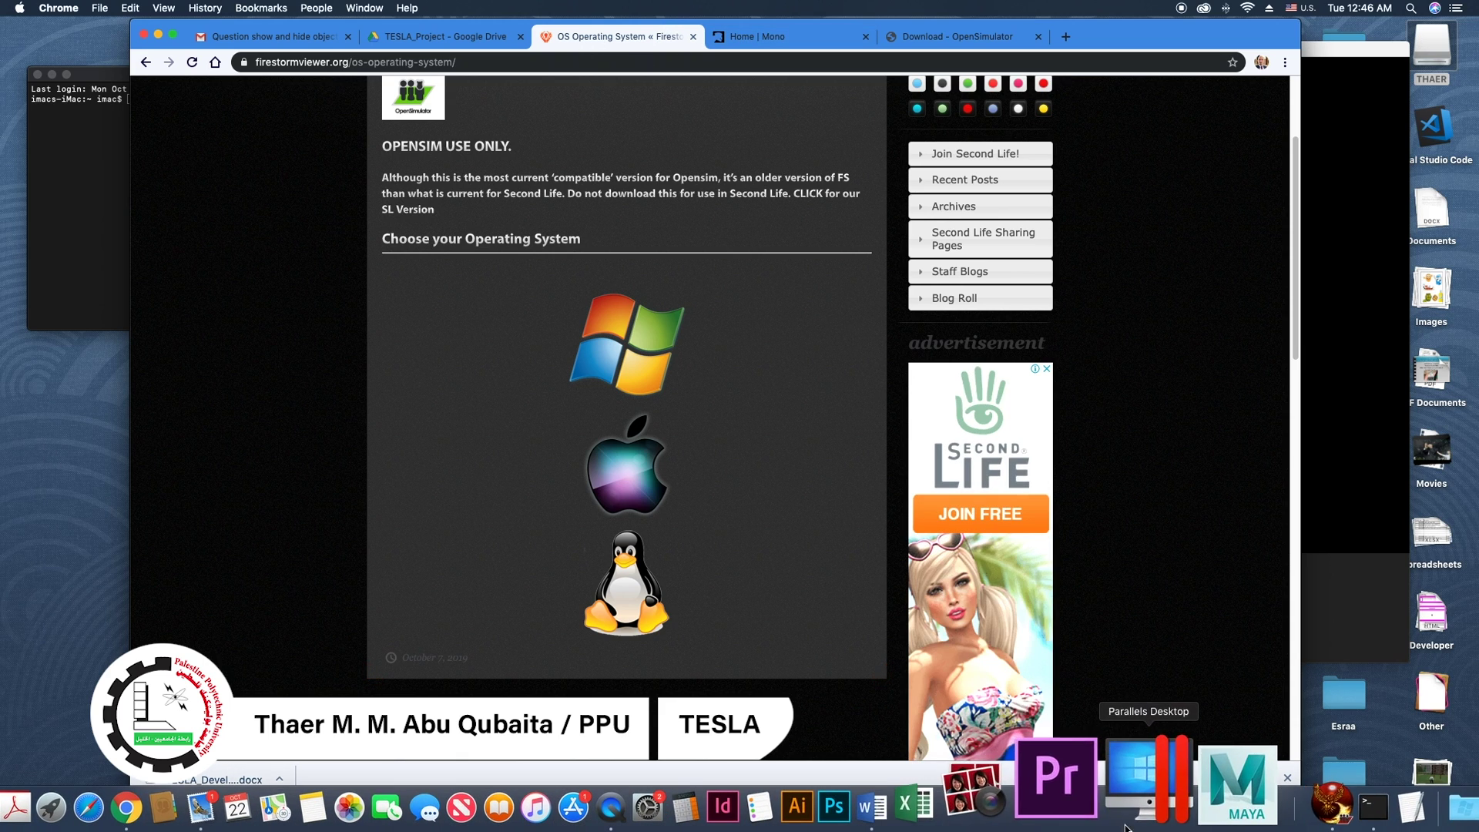
Move the Firestorm login window up-left and bring Terminal to the front, shifted down-right.
left_click(1233, 804)
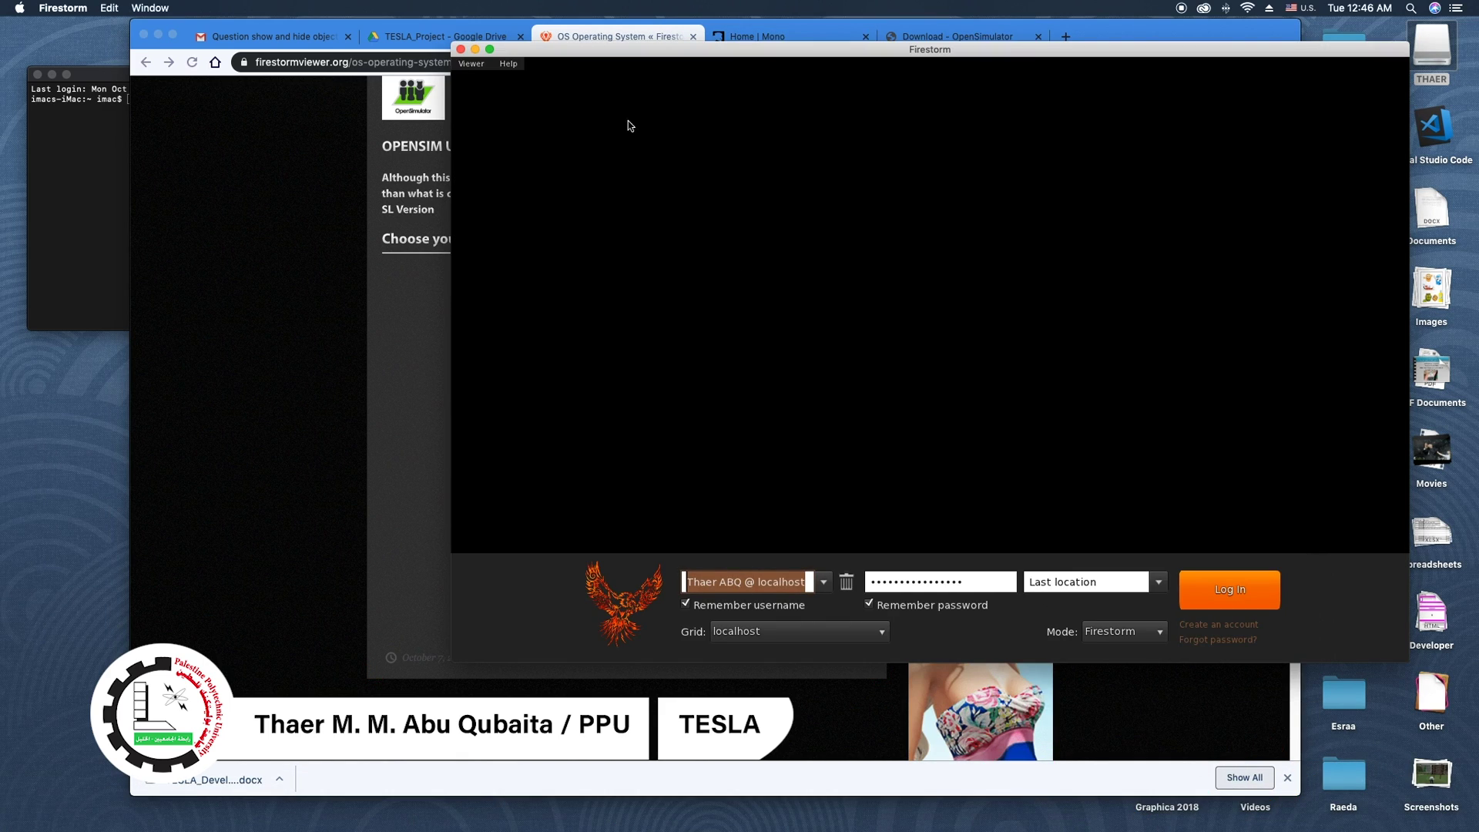
left_click_drag(717, 60, 590, 77)
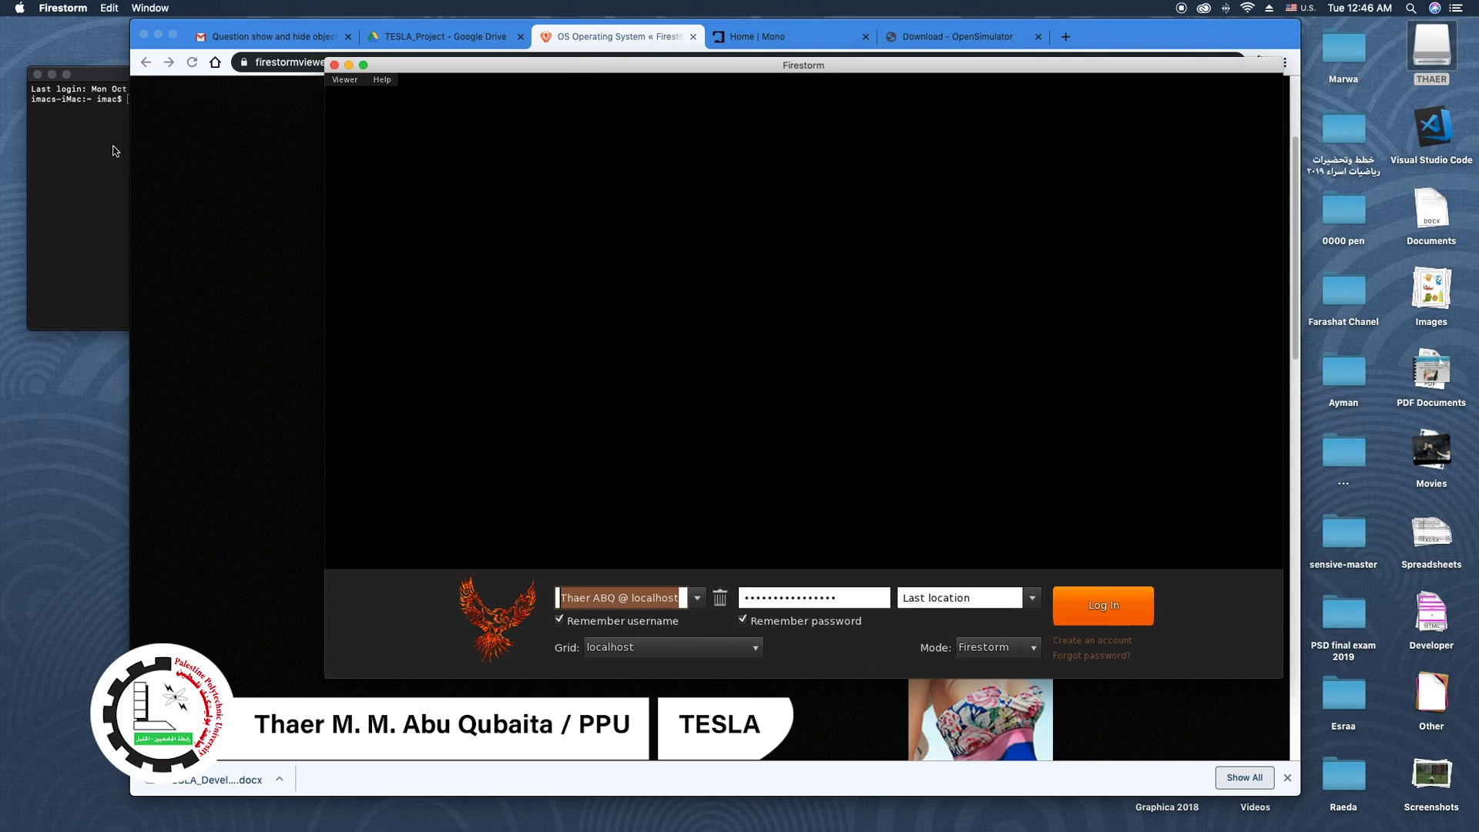
mouse_move(930, 829)
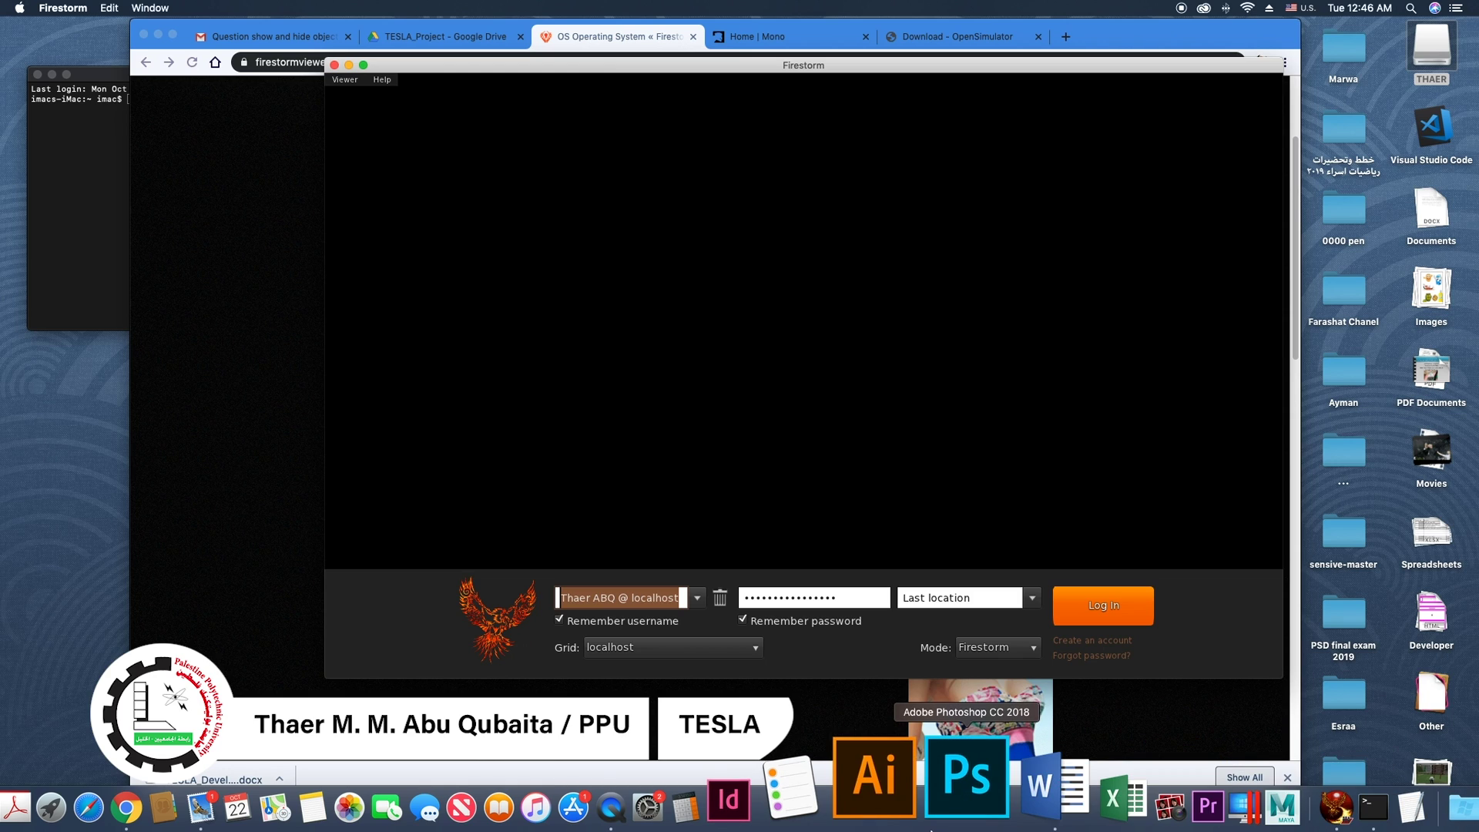
left_click(1264, 793)
left_click_drag(362, 67, 441, 154)
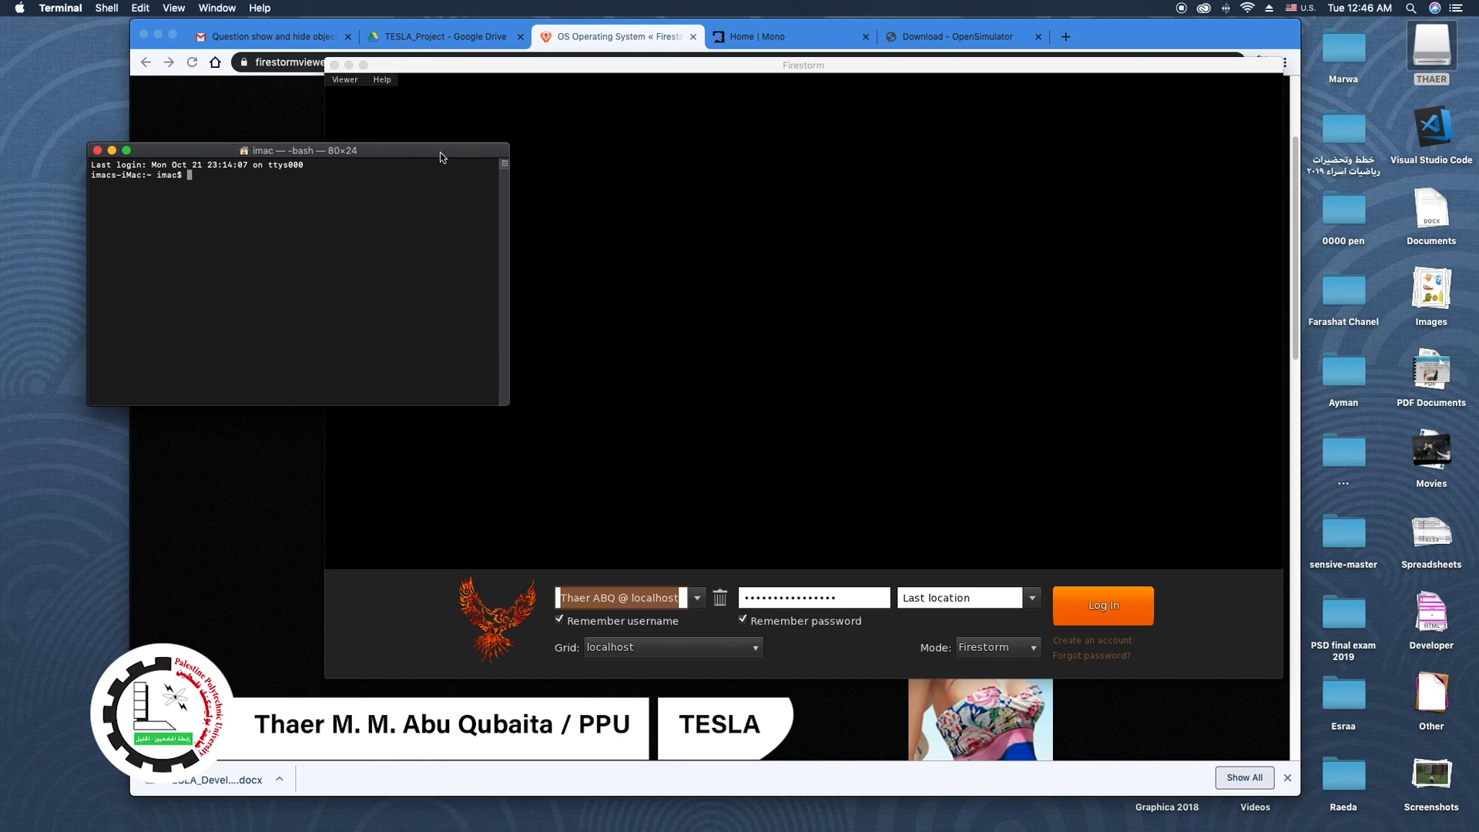
Launch Terminal through Spotlight and position it over the Chrome window, shifted right.
left_click(1411, 9)
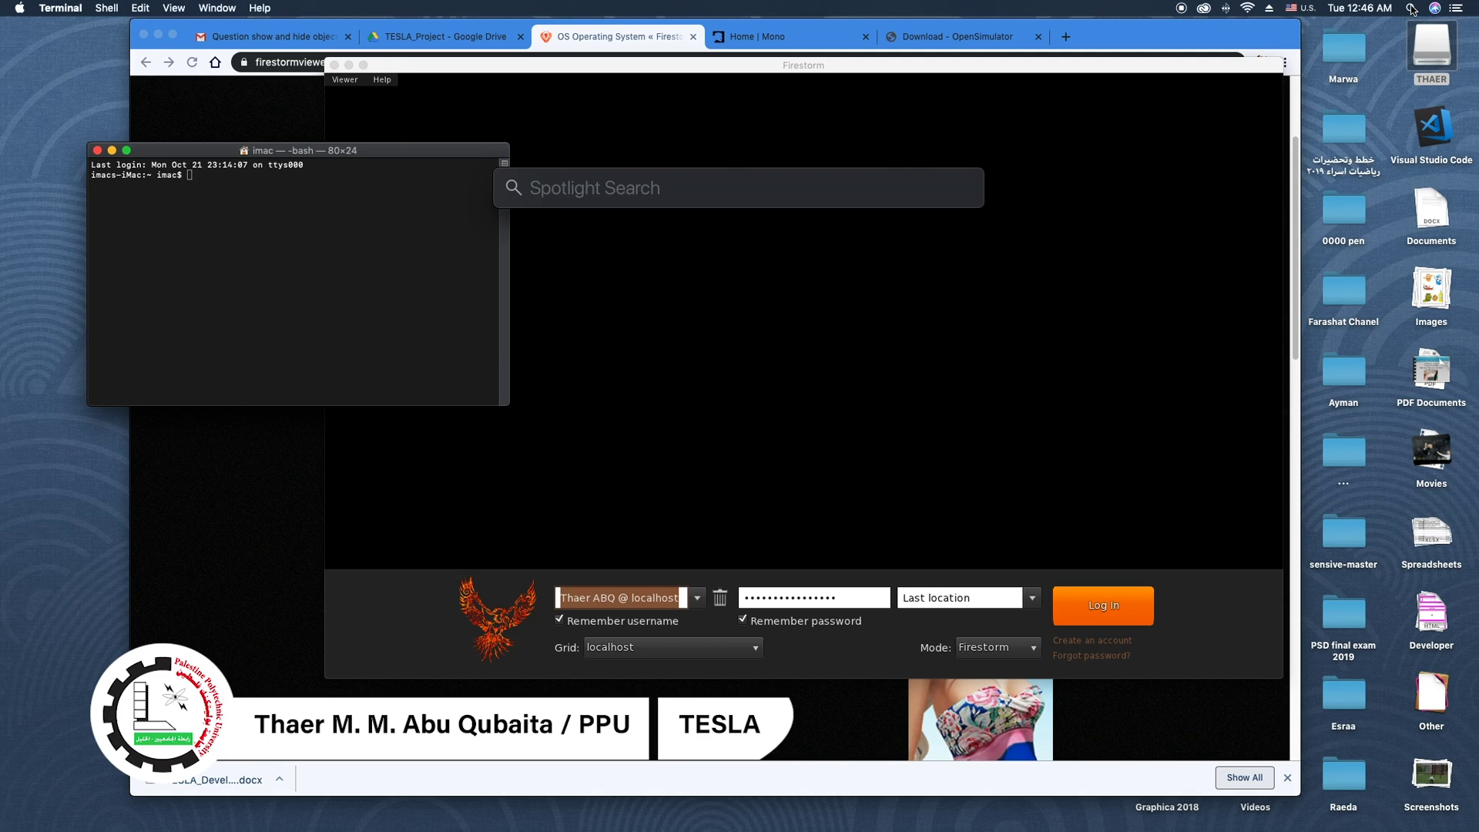
type("ter")
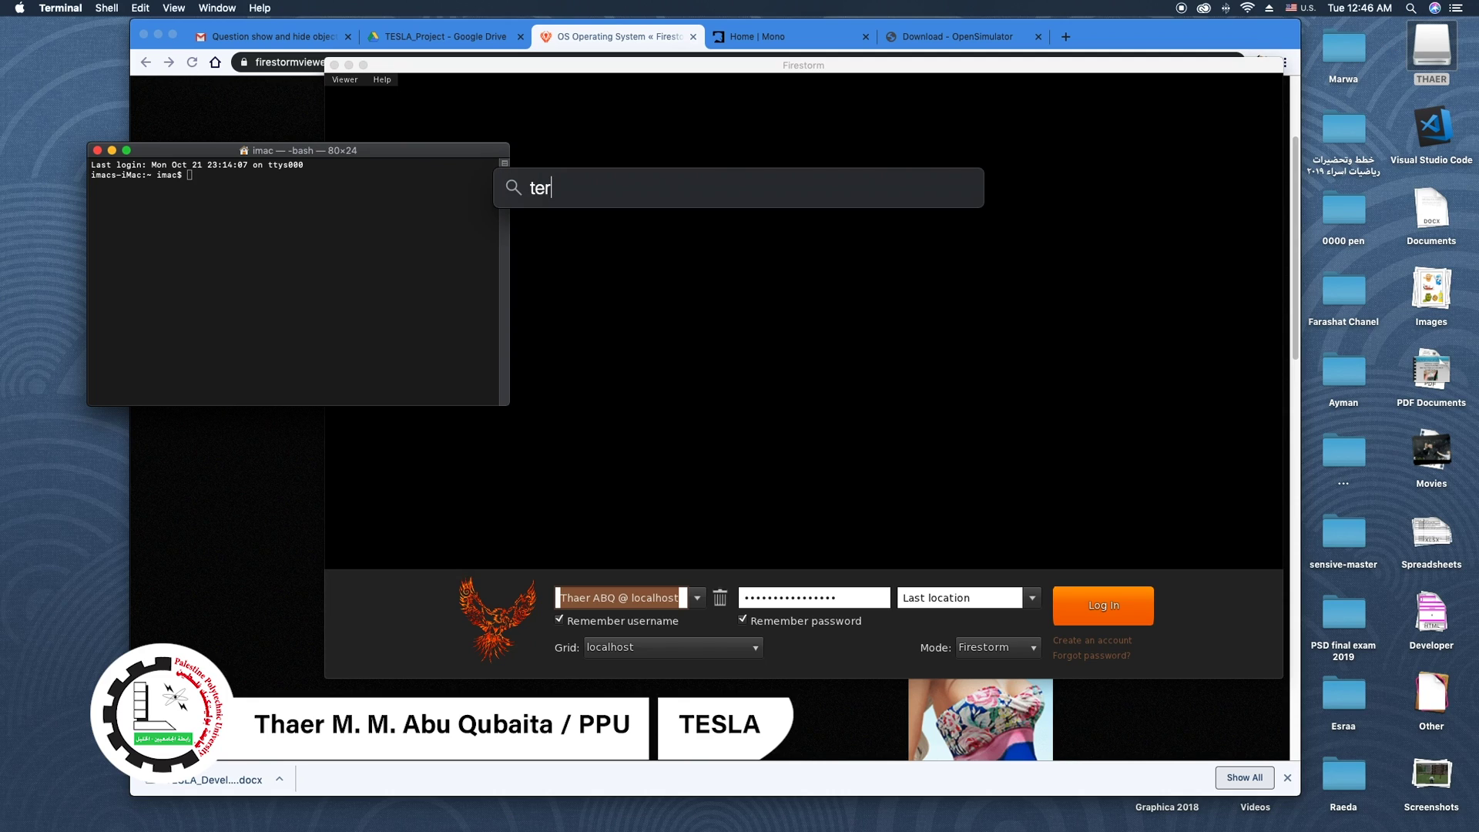
type("min")
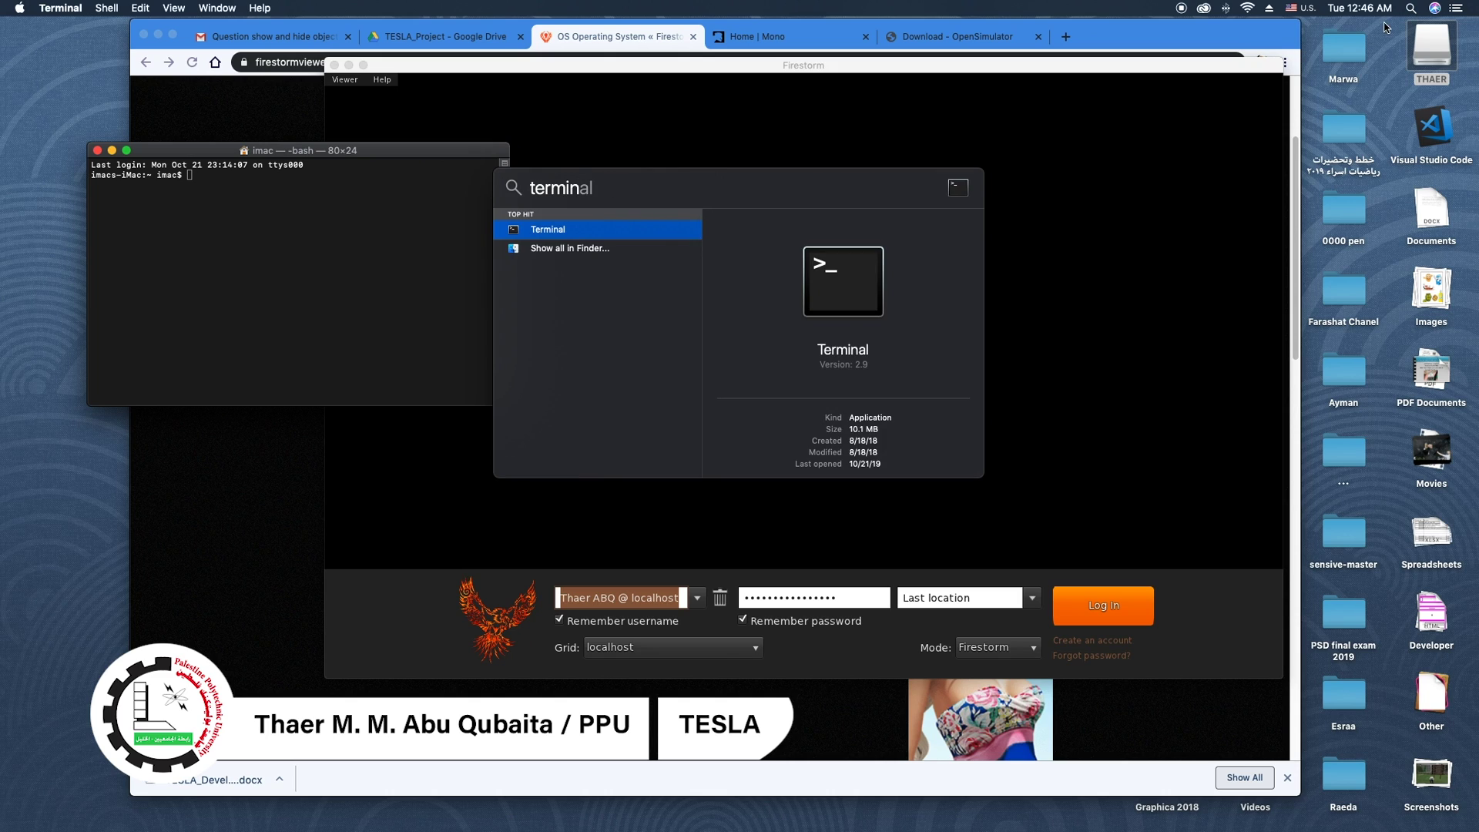
key("Return")
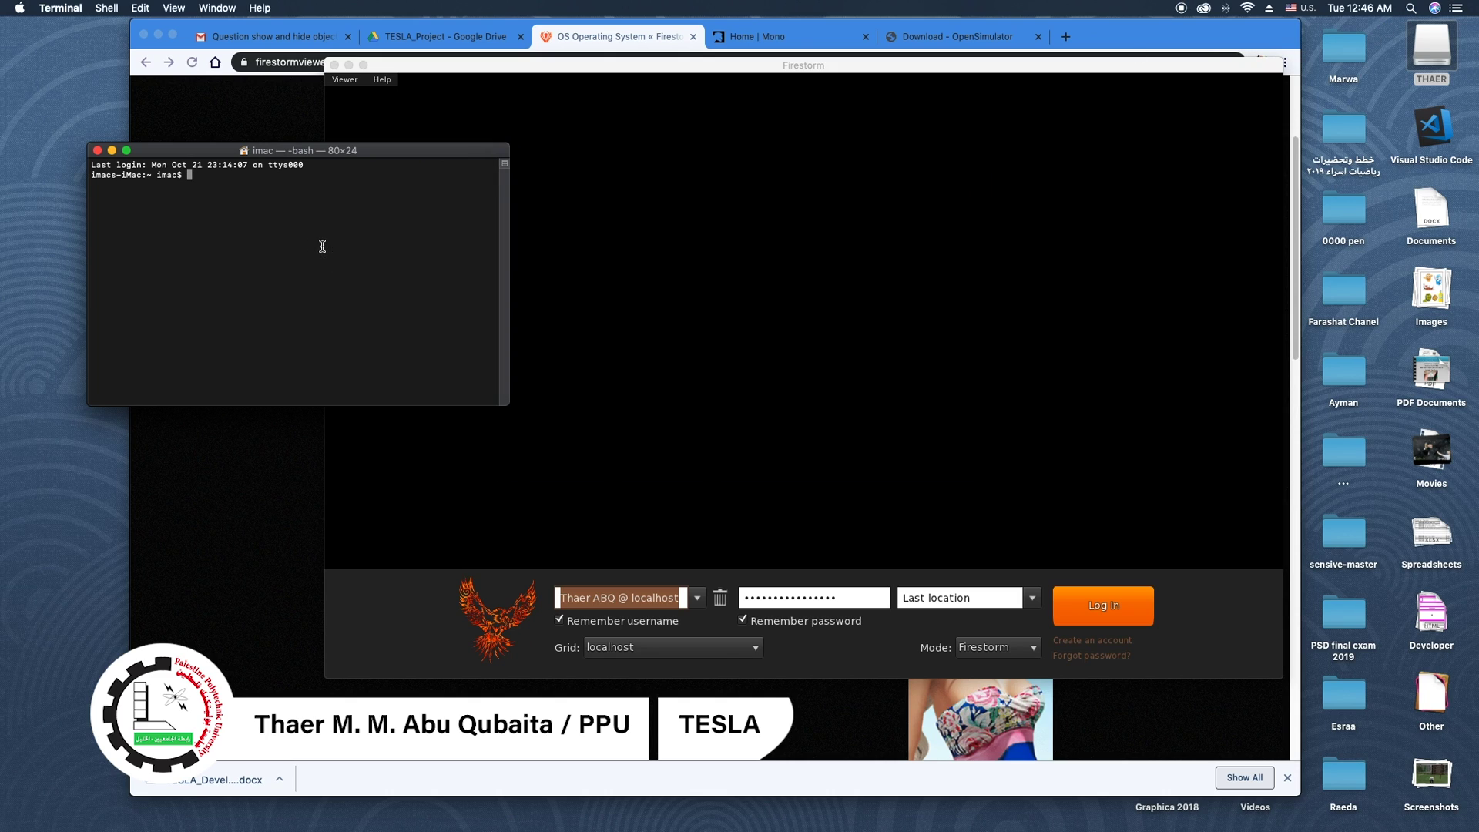
left_click_drag(275, 154, 336, 188)
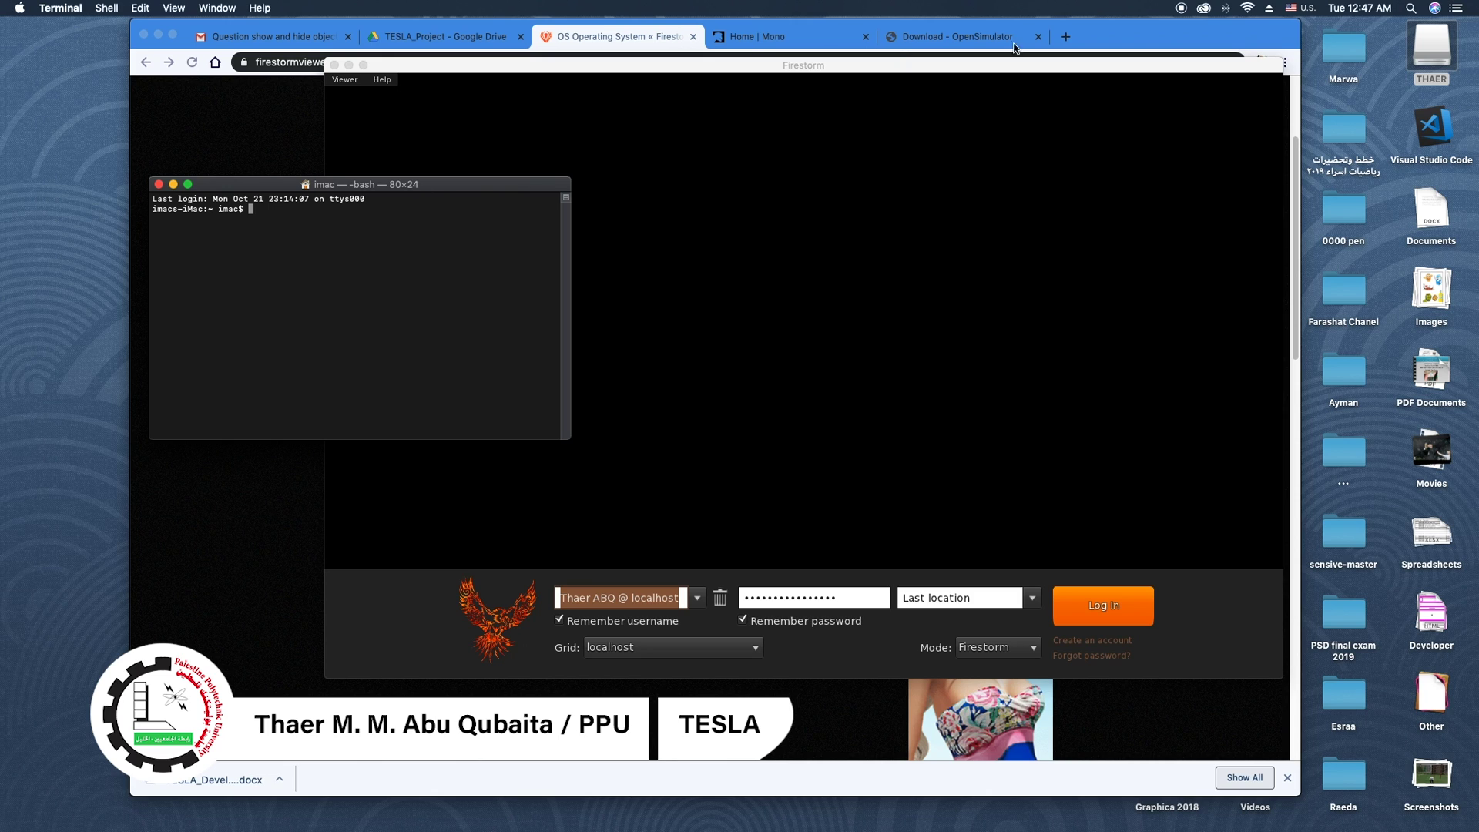
left_click_drag(1163, 33, 1273, 34)
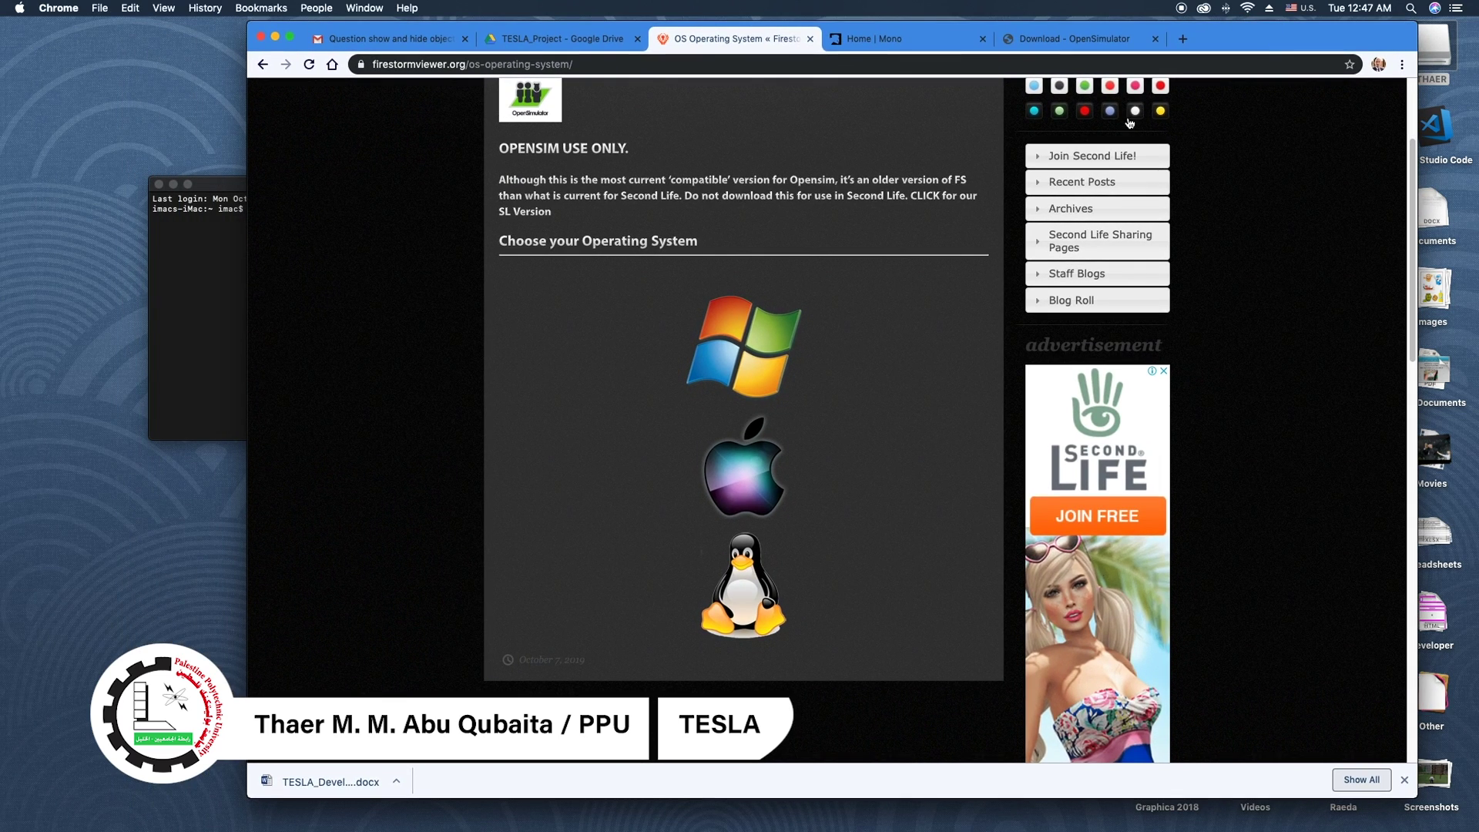
left_click(185, 308)
left_click_drag(308, 186, 406, 233)
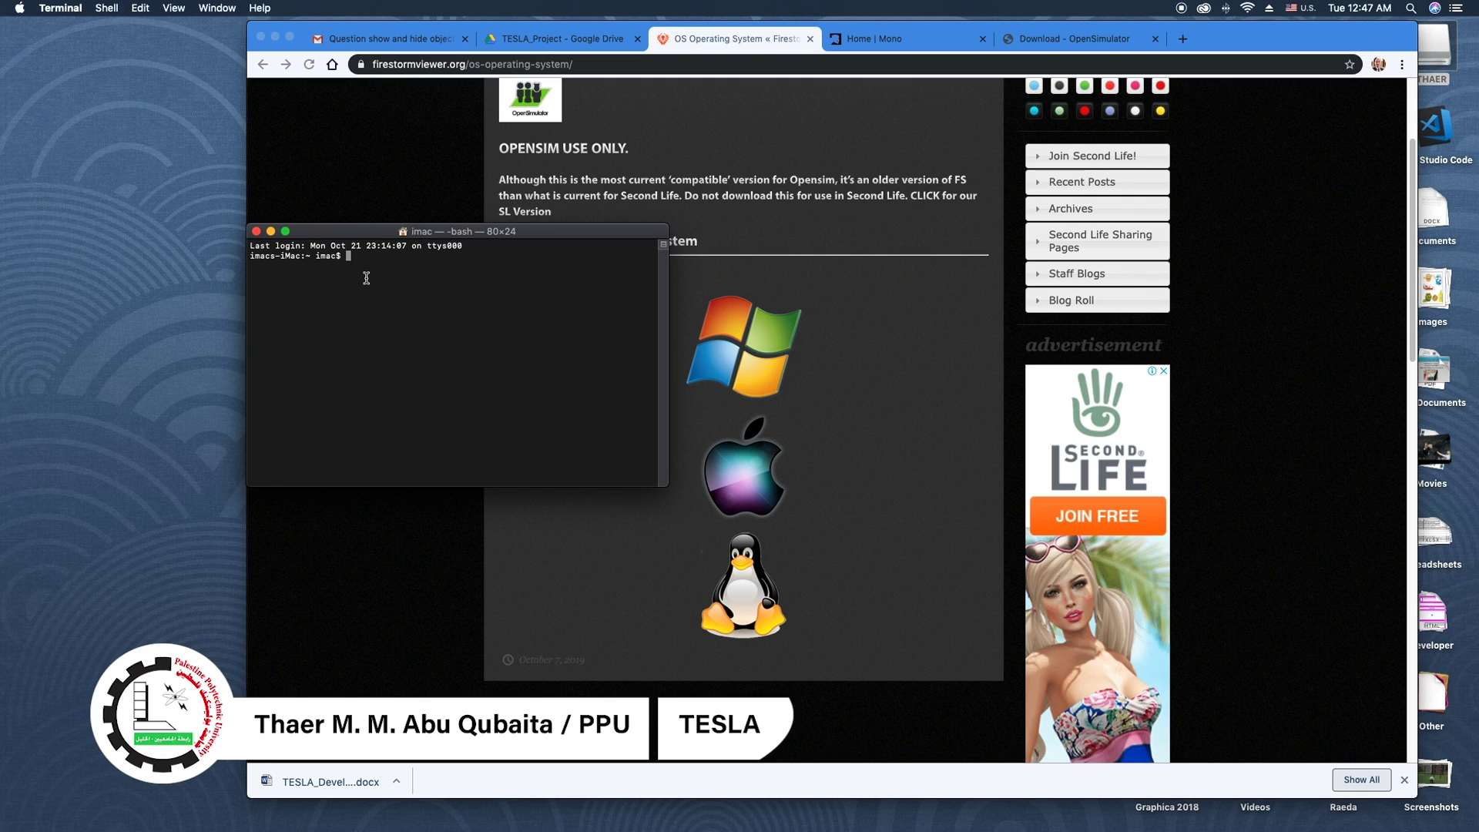
List the home folder, then change into documents/opensim/bin.
type("ls")
key("Return")
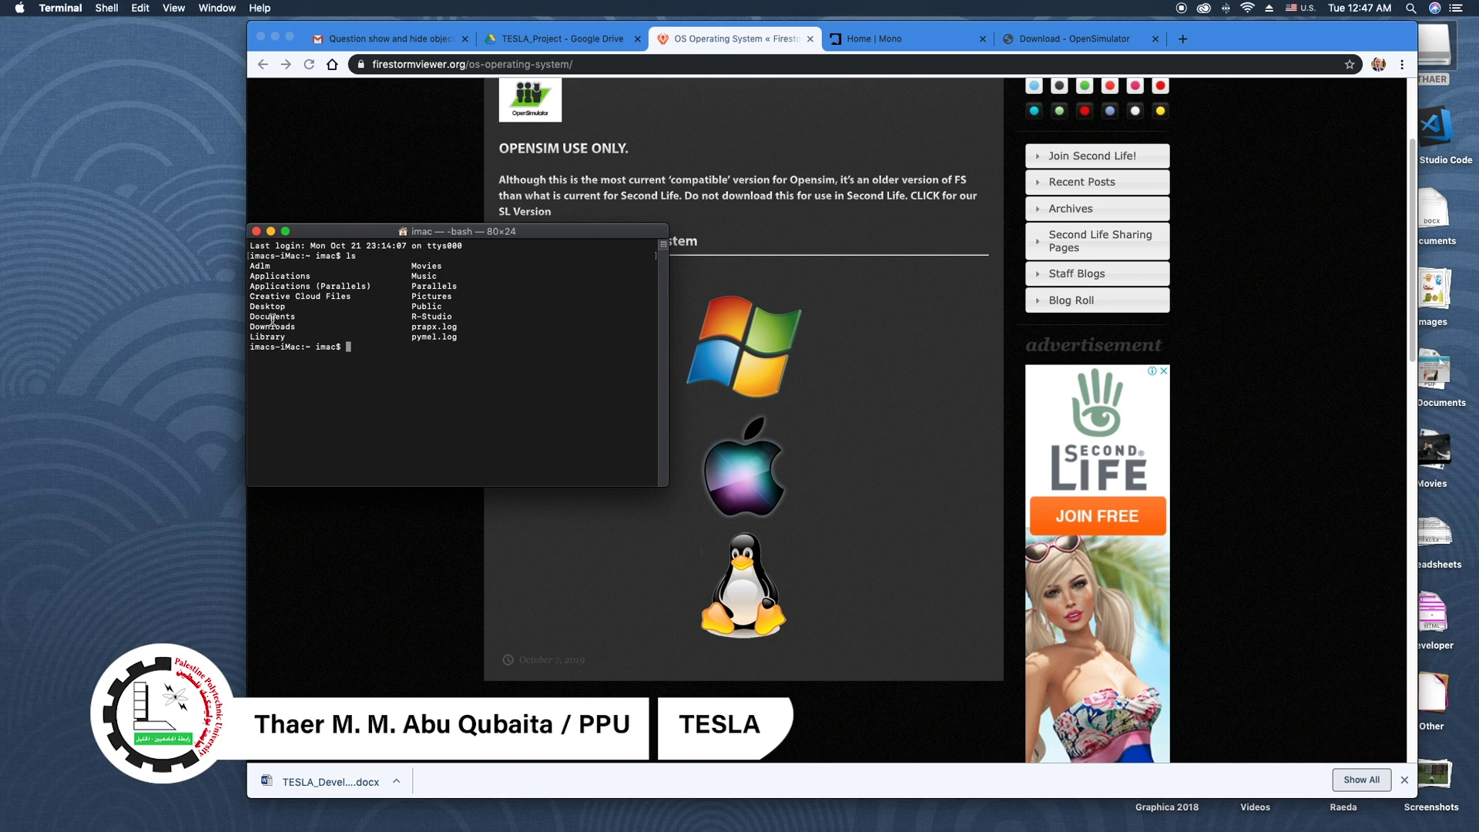
type("cd documents")
key("Return")
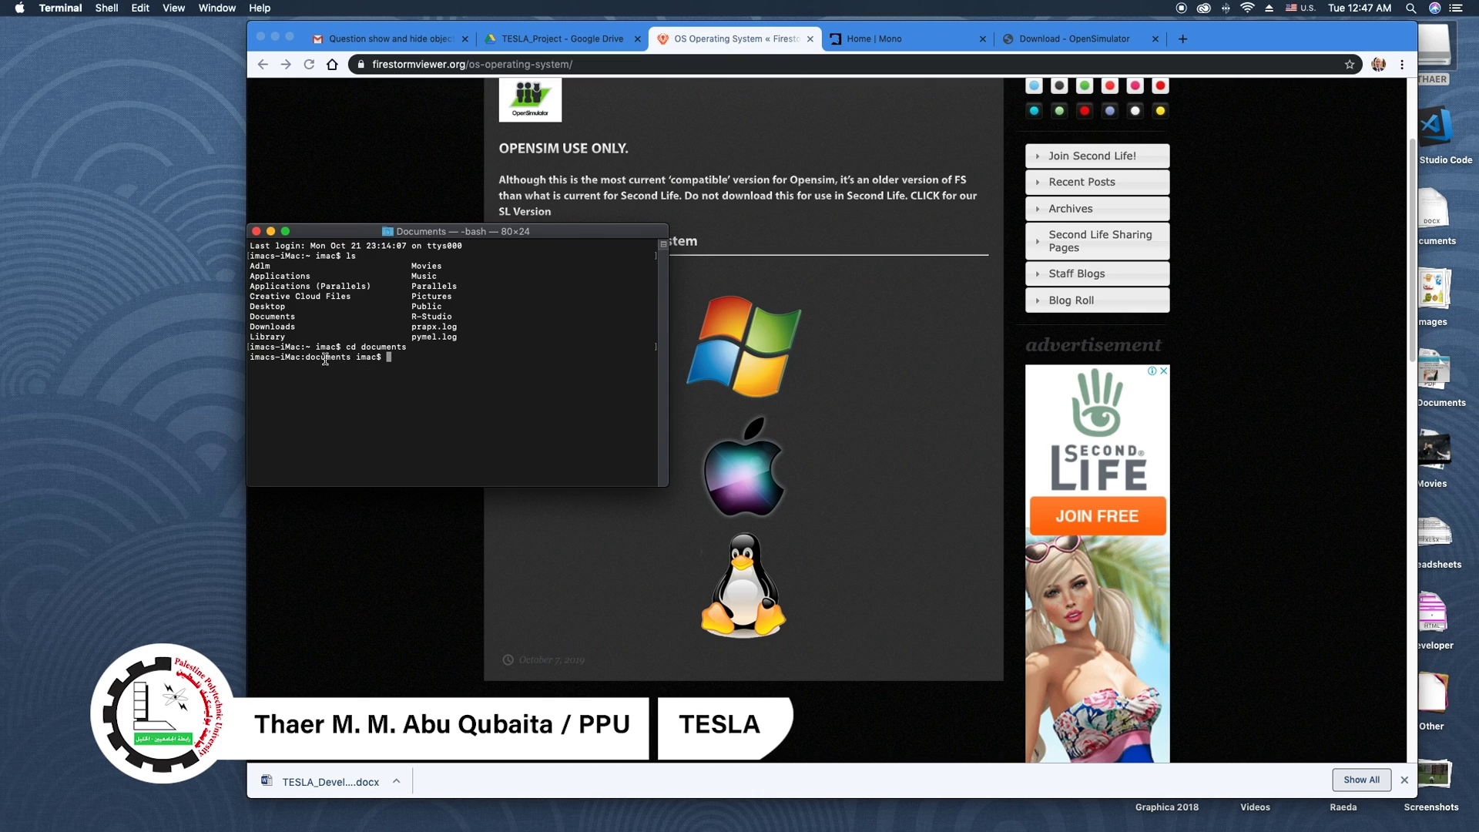
type("cd opensim")
key("Return")
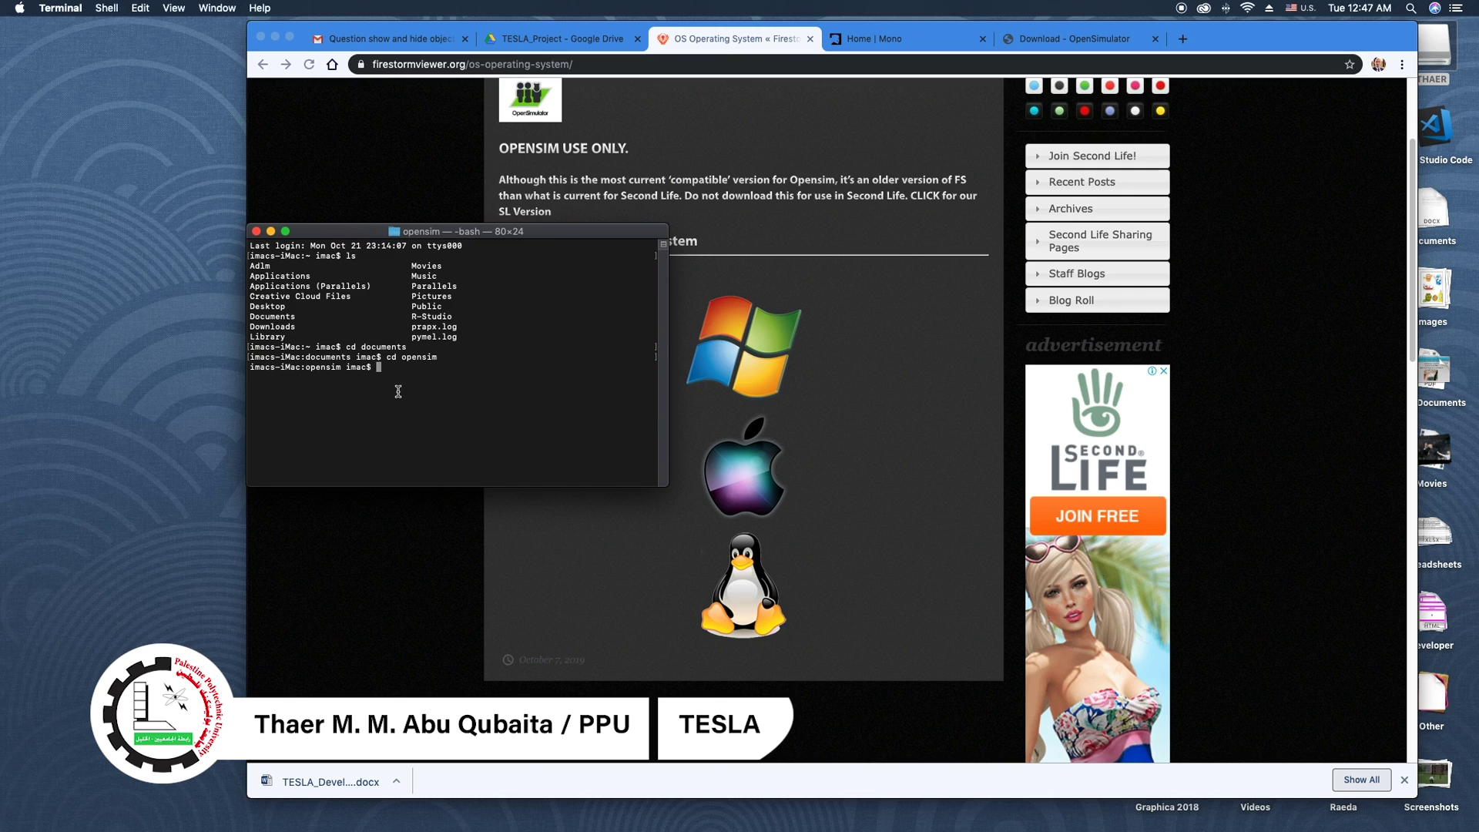
type("cd bin")
key("Return")
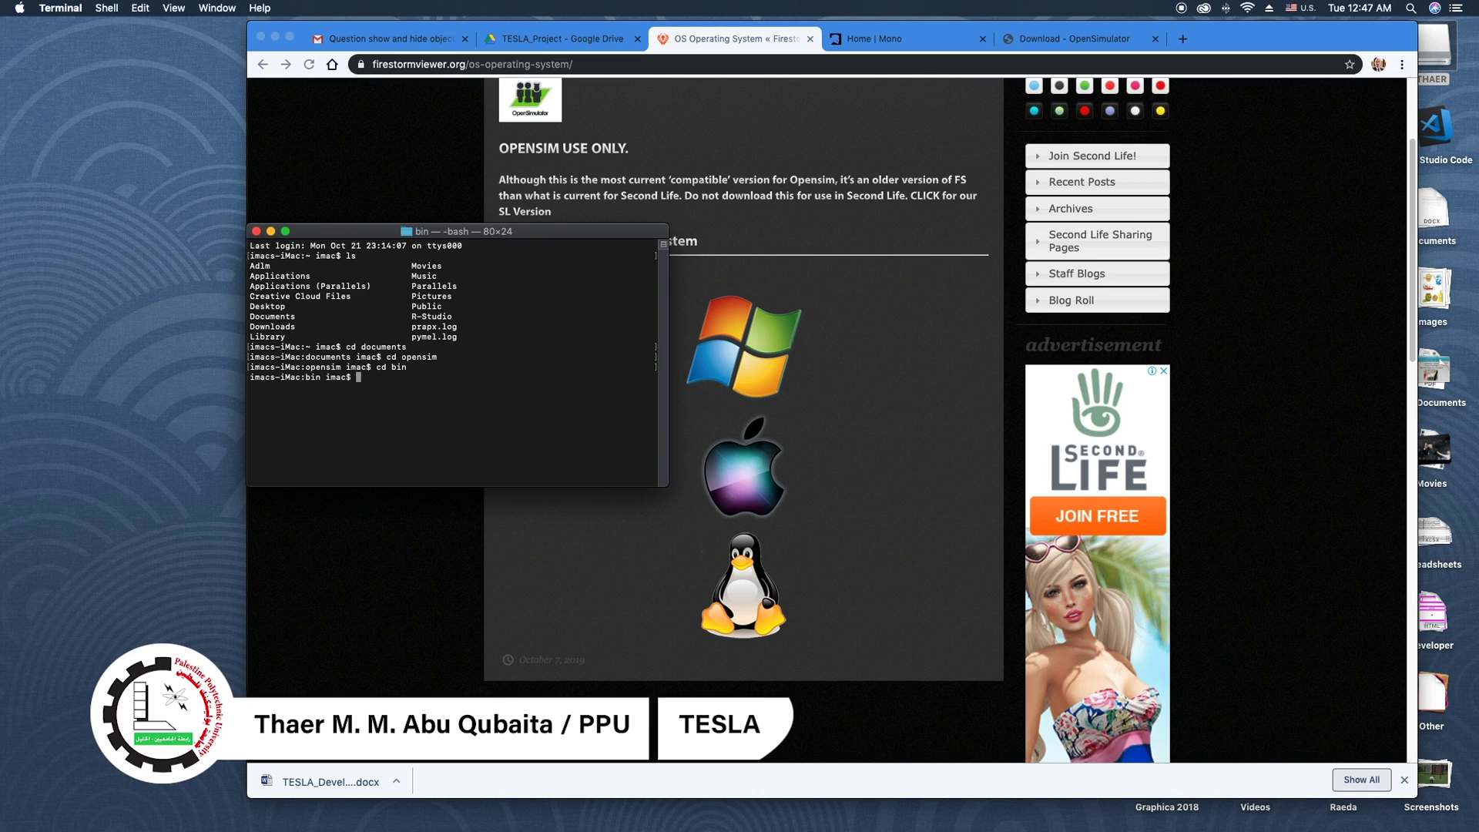
List the bin folder and scroll through files like OpenSim.exe and OpenSim.ini.
key("Return")
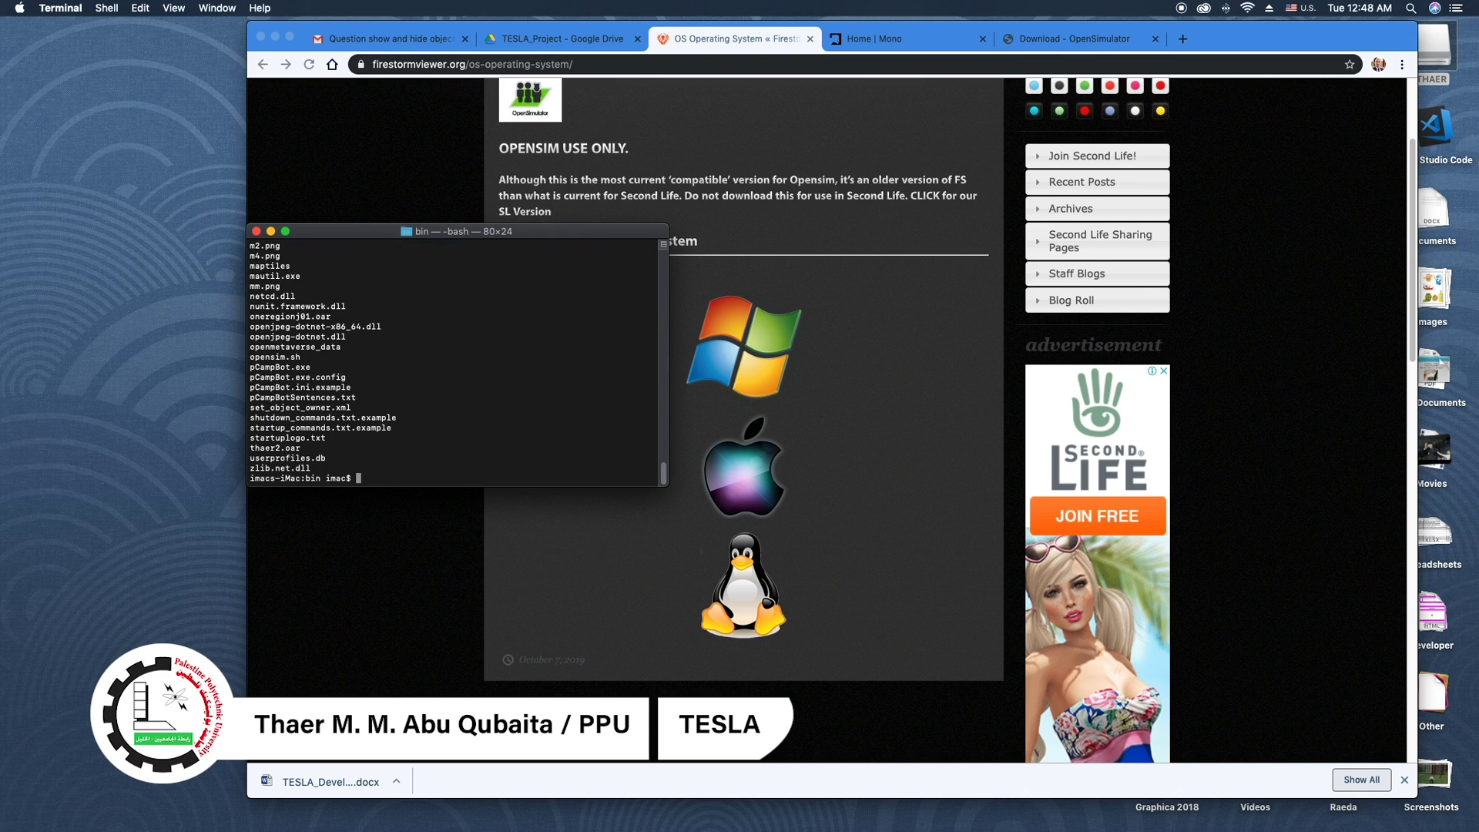
left_click_drag(663, 472, 664, 396)
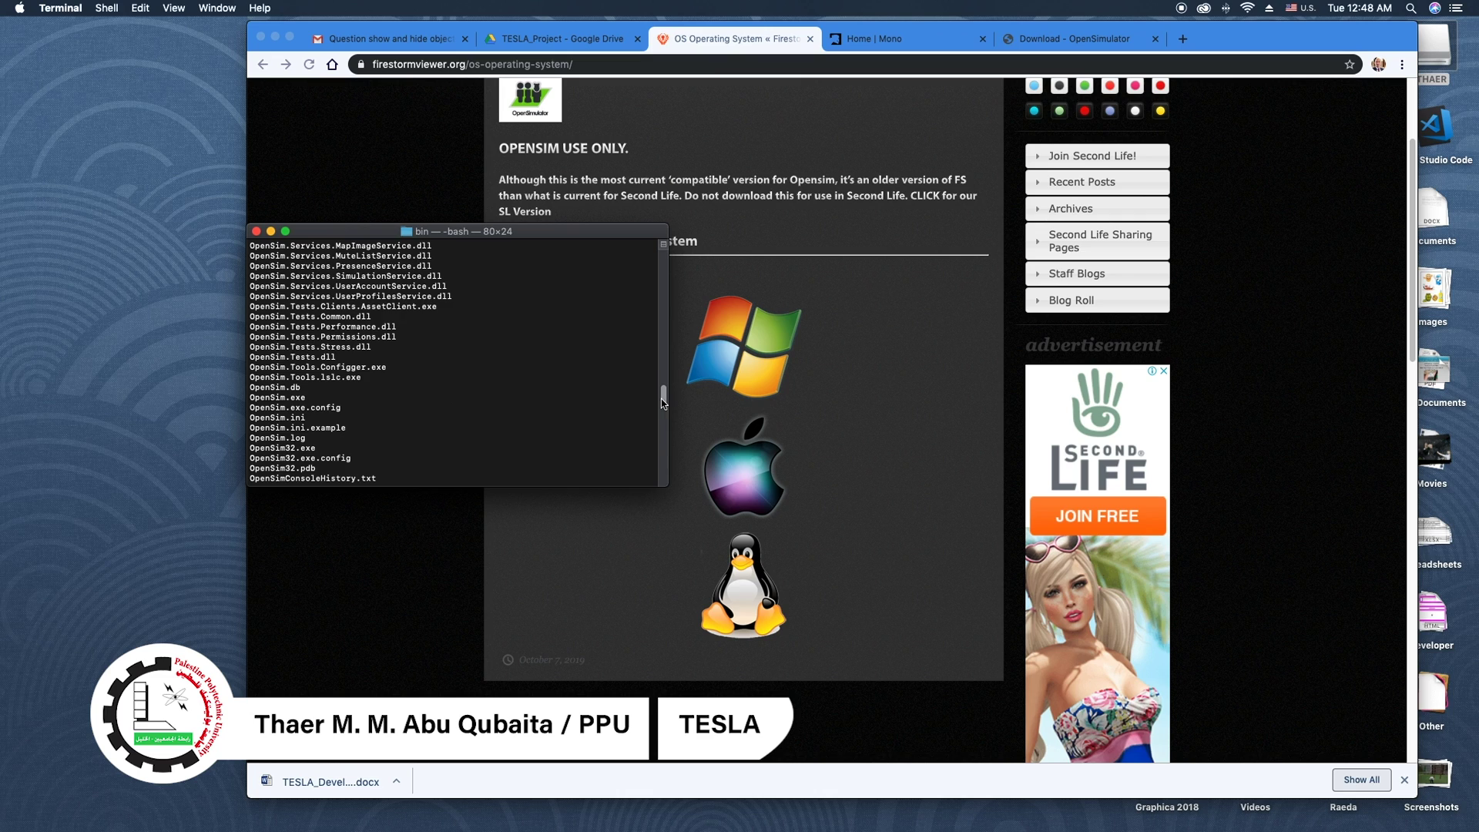
left_click_drag(665, 397, 660, 486)
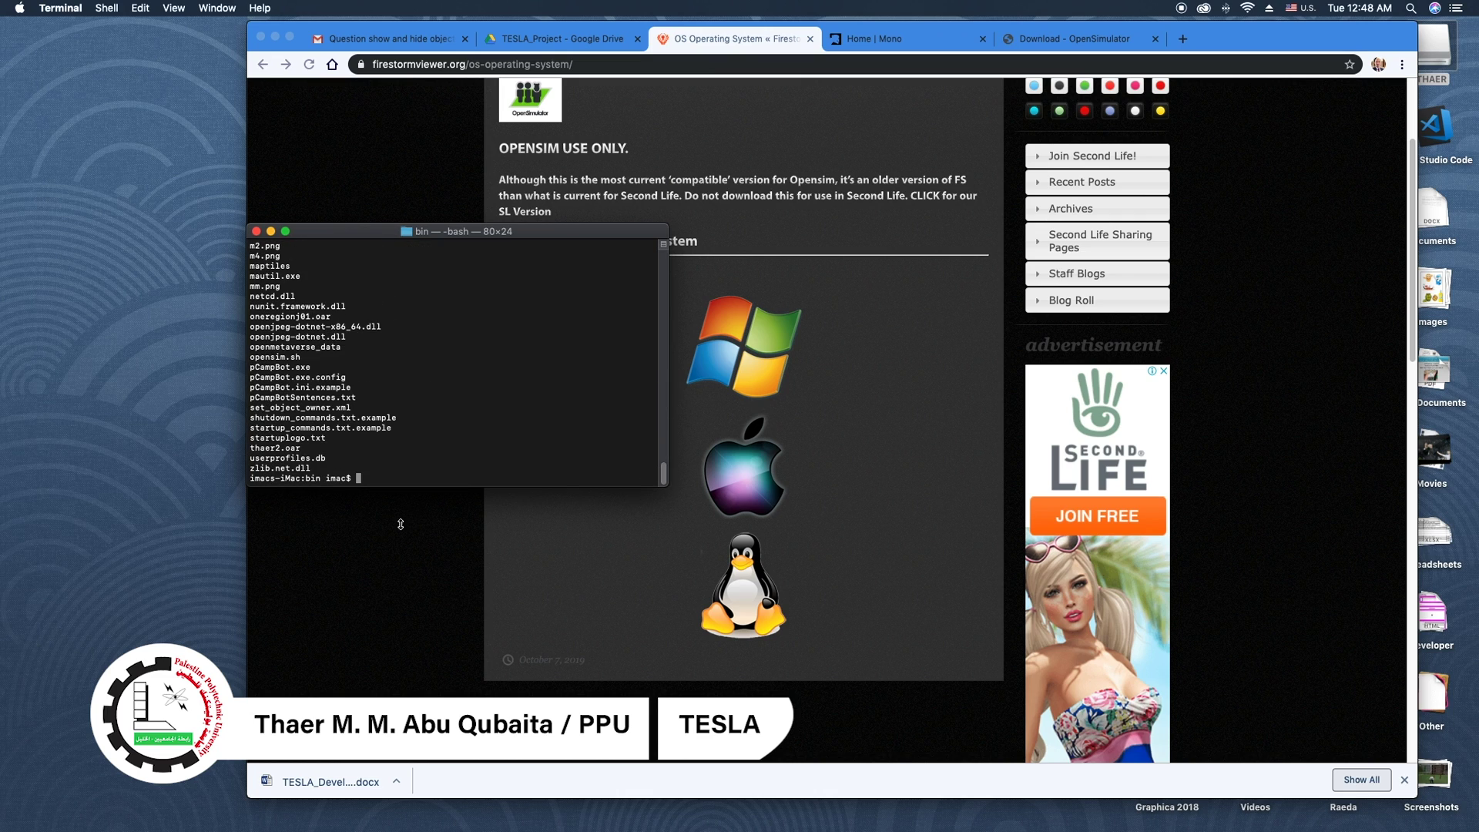
Start the server with 'mono OpenSim.exe' and wait for the Jericho regions to load.
type("mono OpenSim.exe")
key("Return")
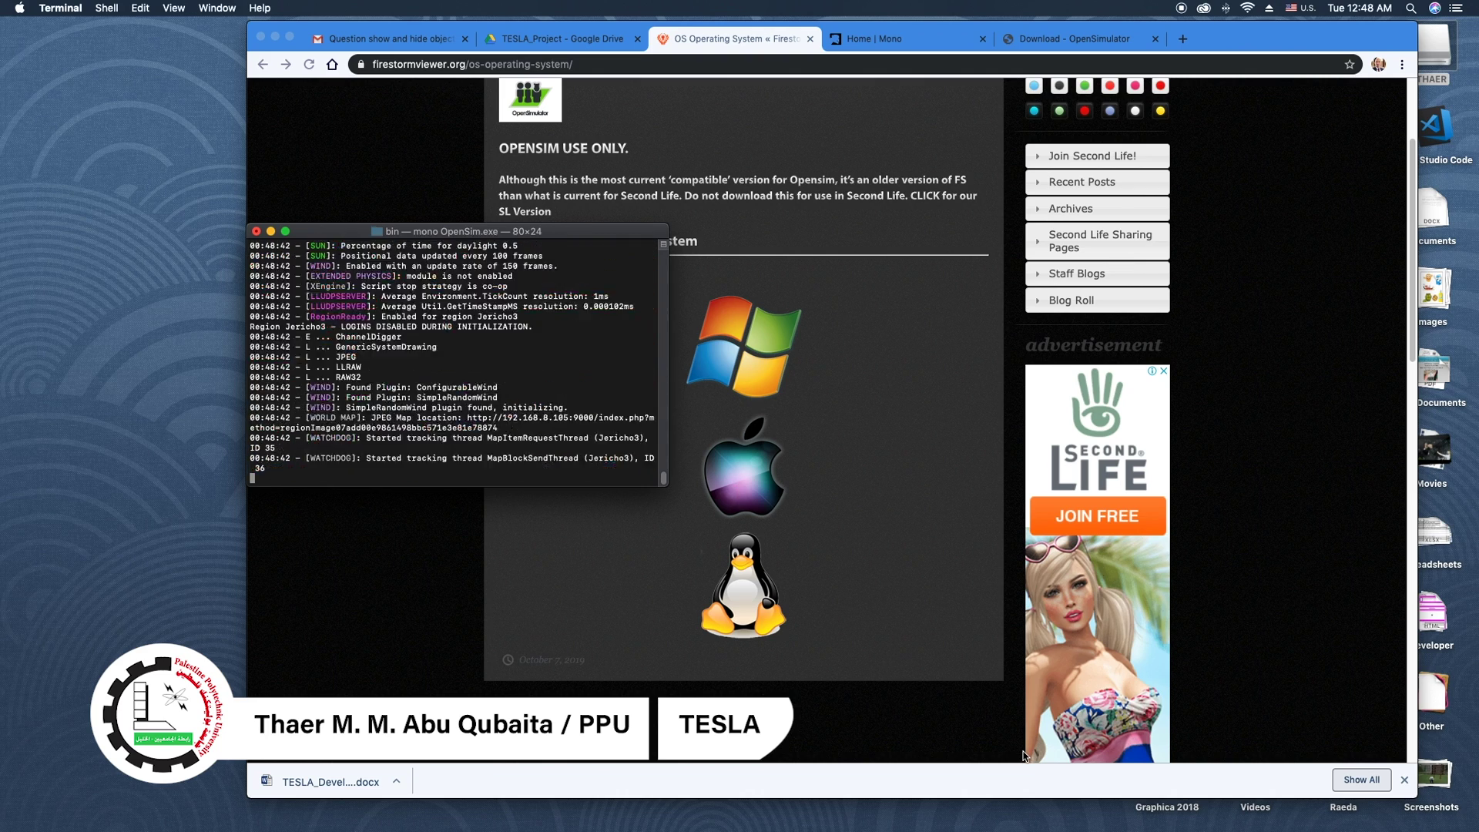
mouse_move(1207, 814)
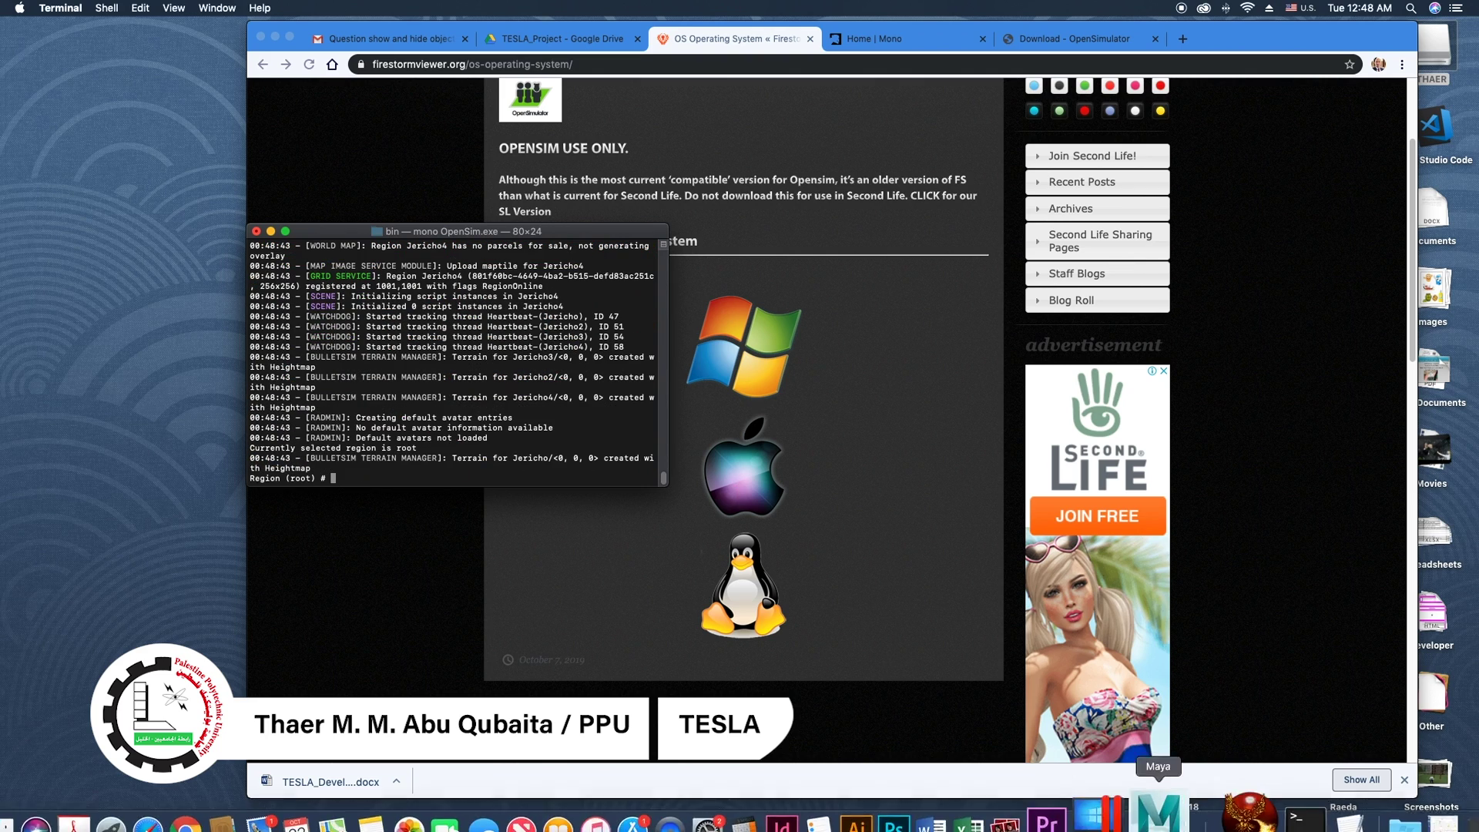
Launch Firestorm, move the server log aside, and confirm localhost as the login grid.
left_click(1224, 793)
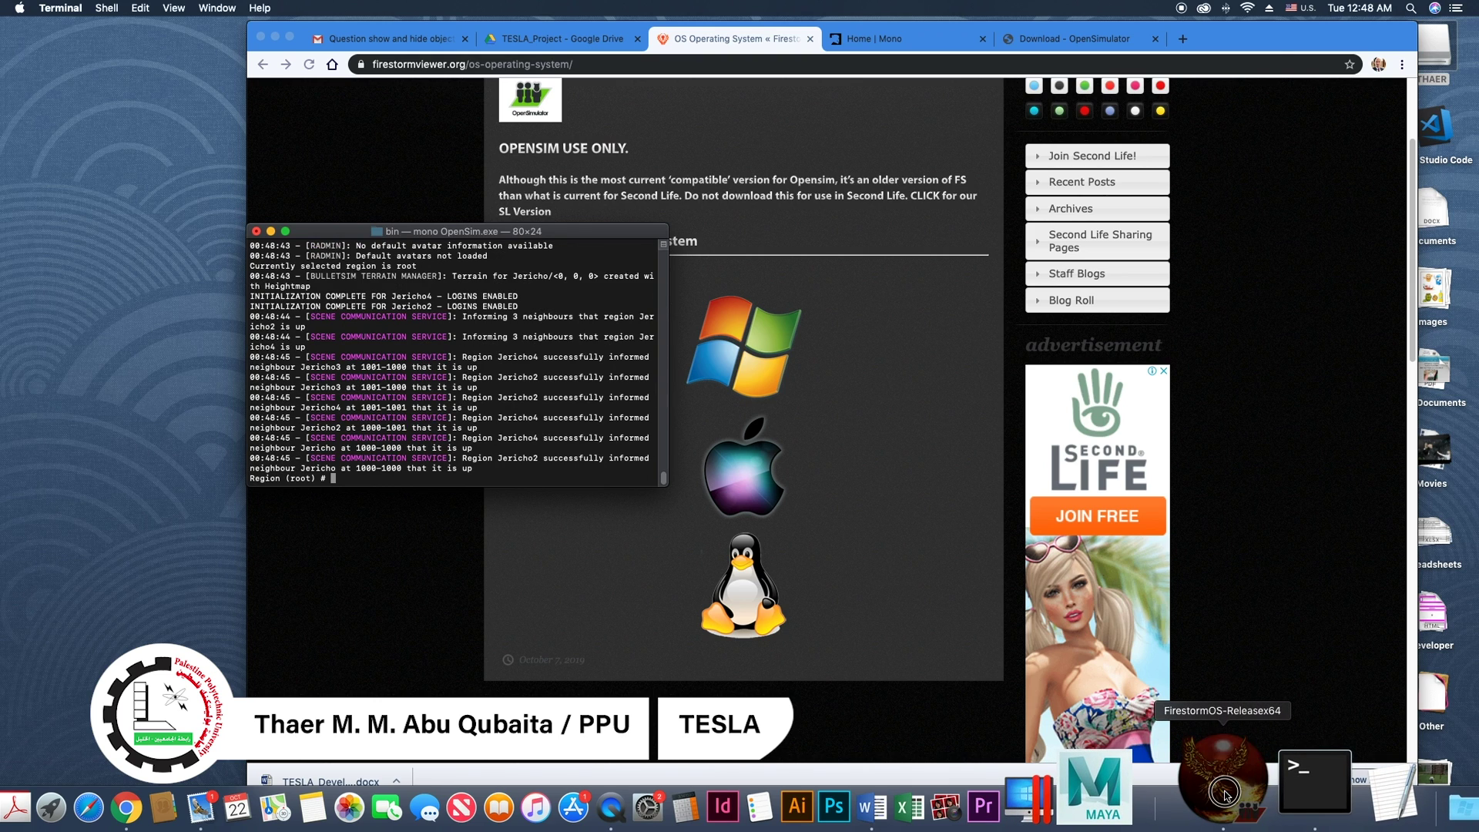
left_click_drag(312, 231, 107, 215)
left_click(571, 152)
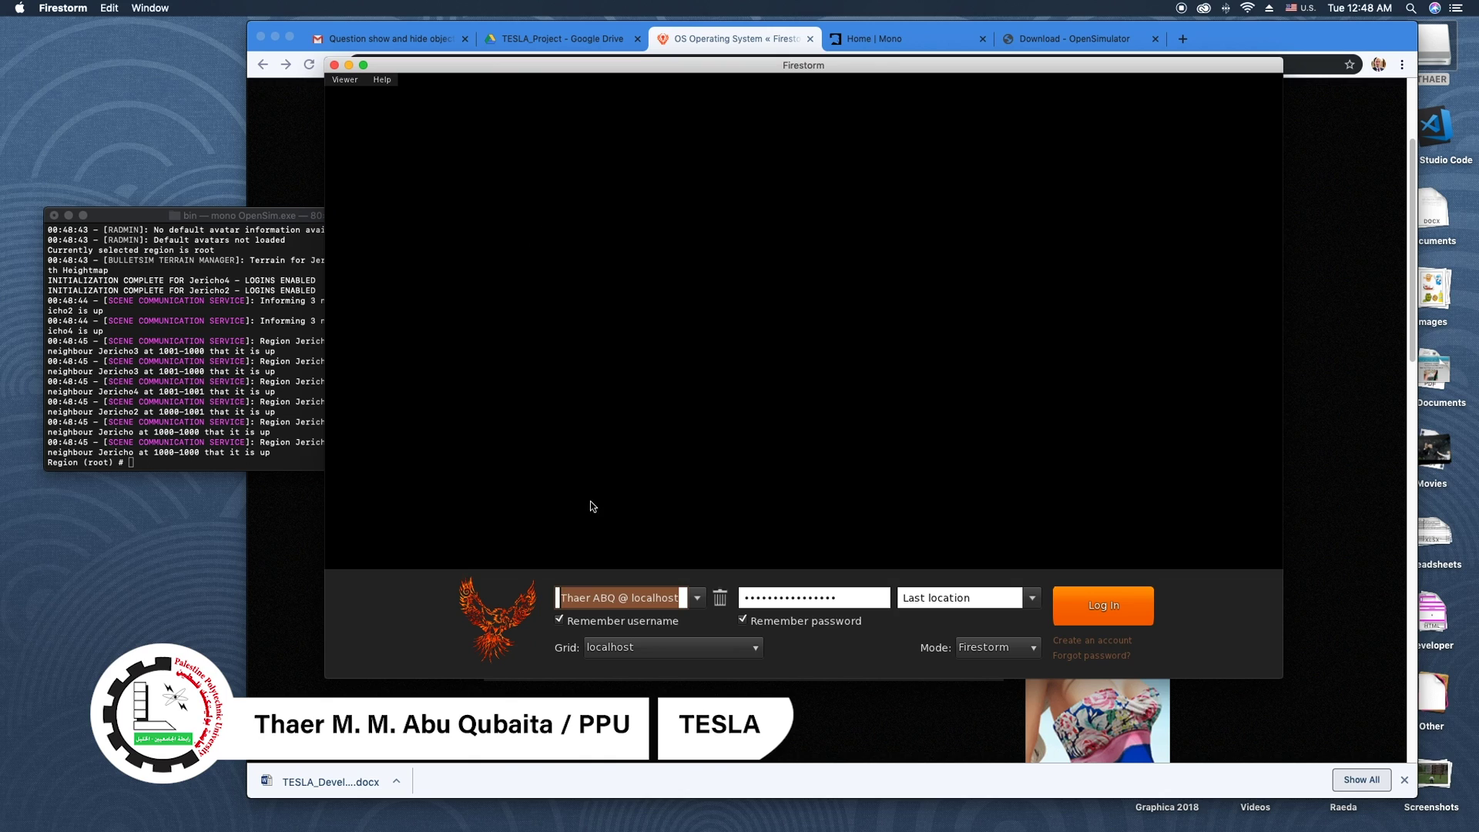
left_click(640, 599)
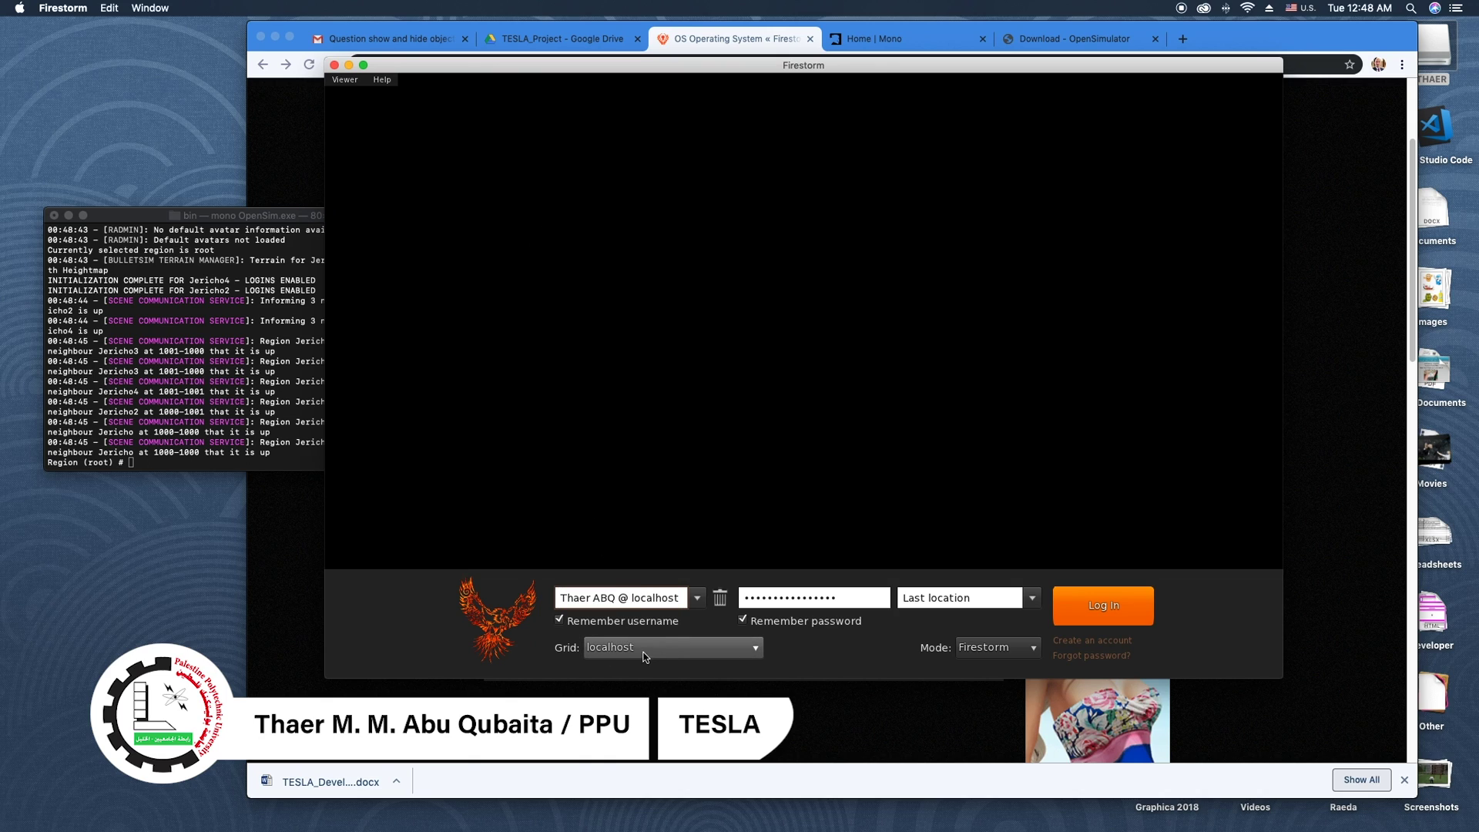
left_click(633, 649)
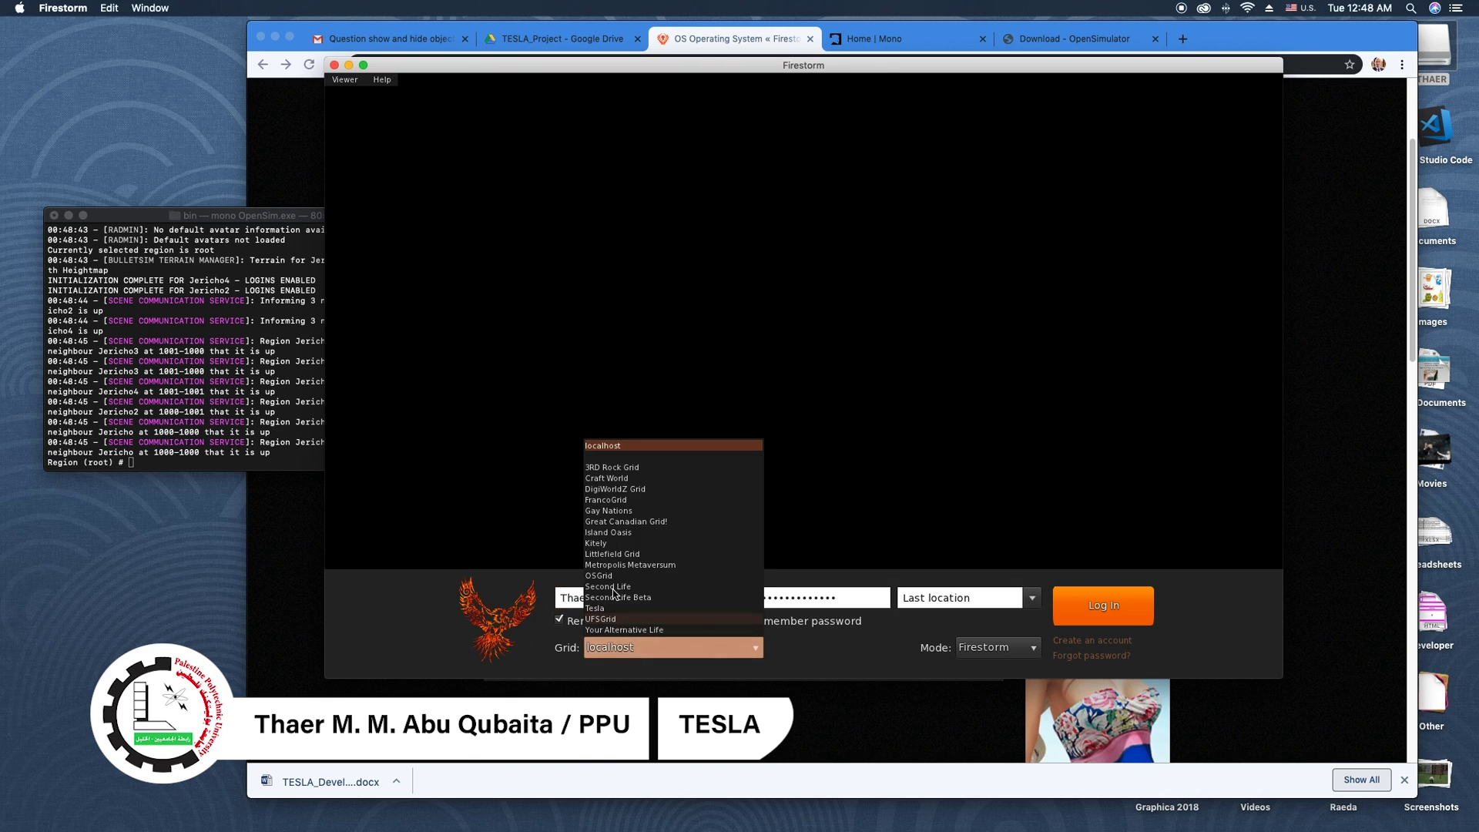
left_click(612, 446)
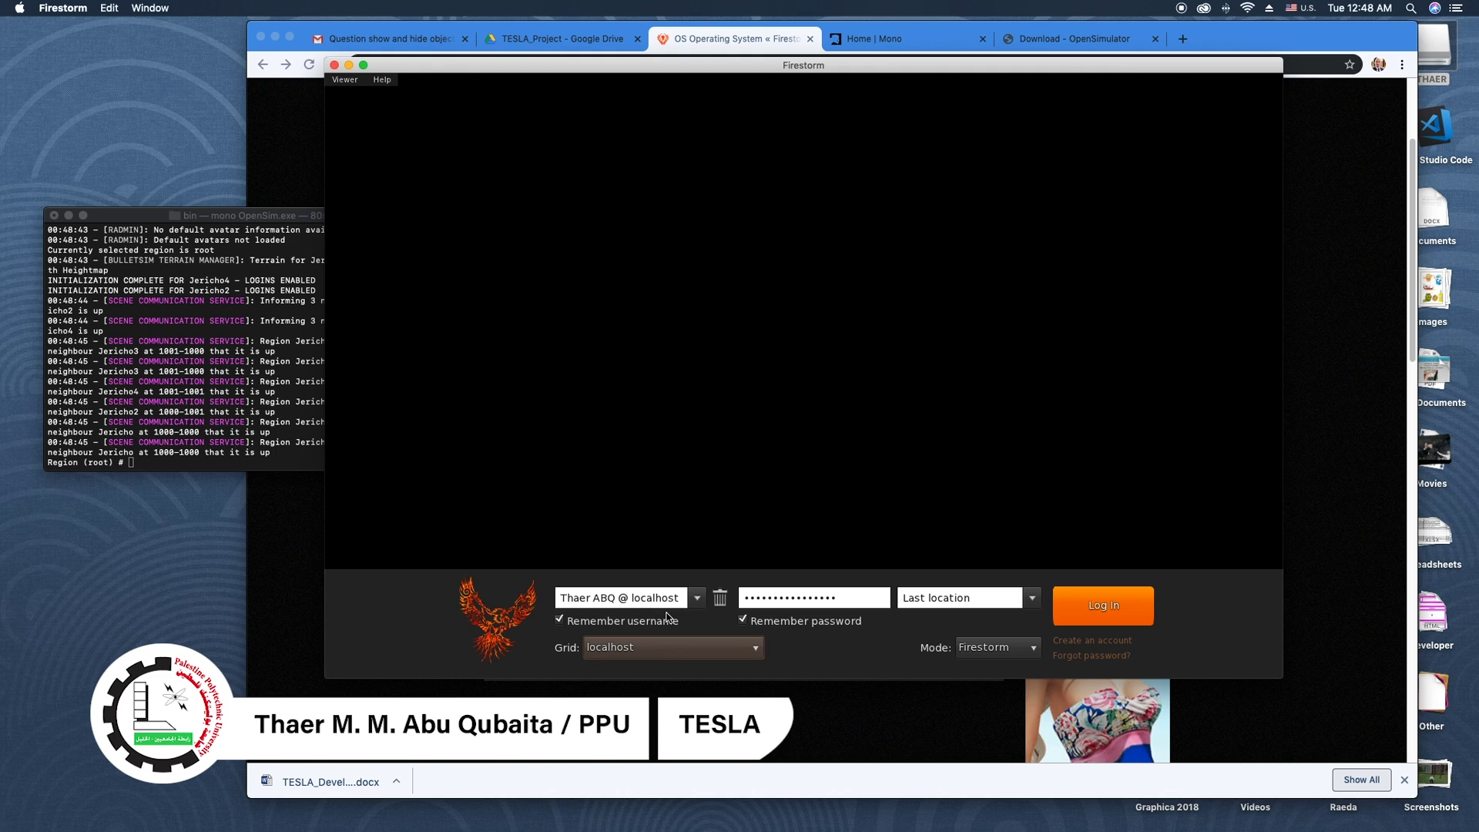
left_click(633, 647)
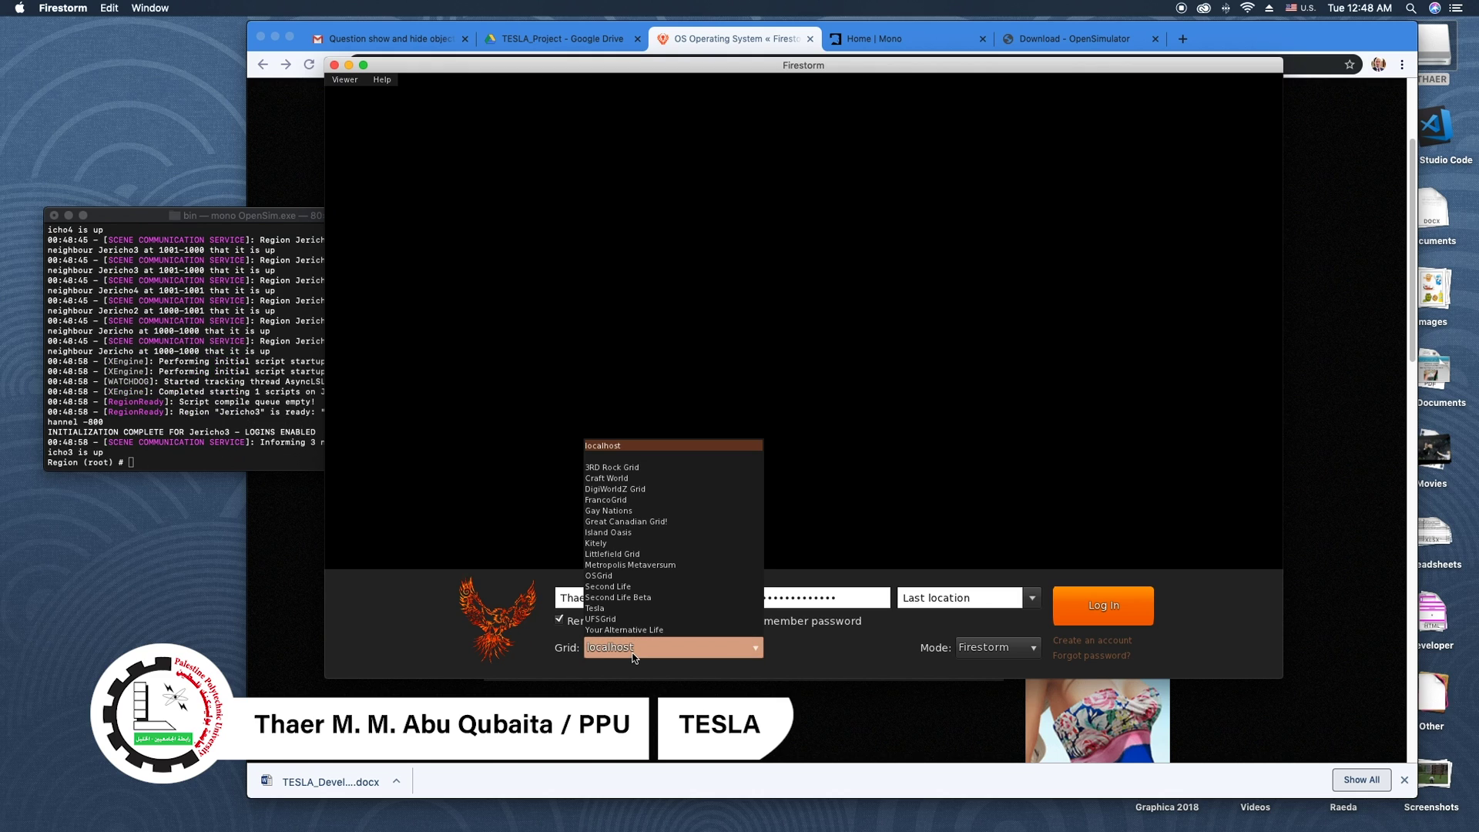
left_click(762, 673)
Remove ' @ localhost' from the username and re-enter the account password.
left_click(615, 595)
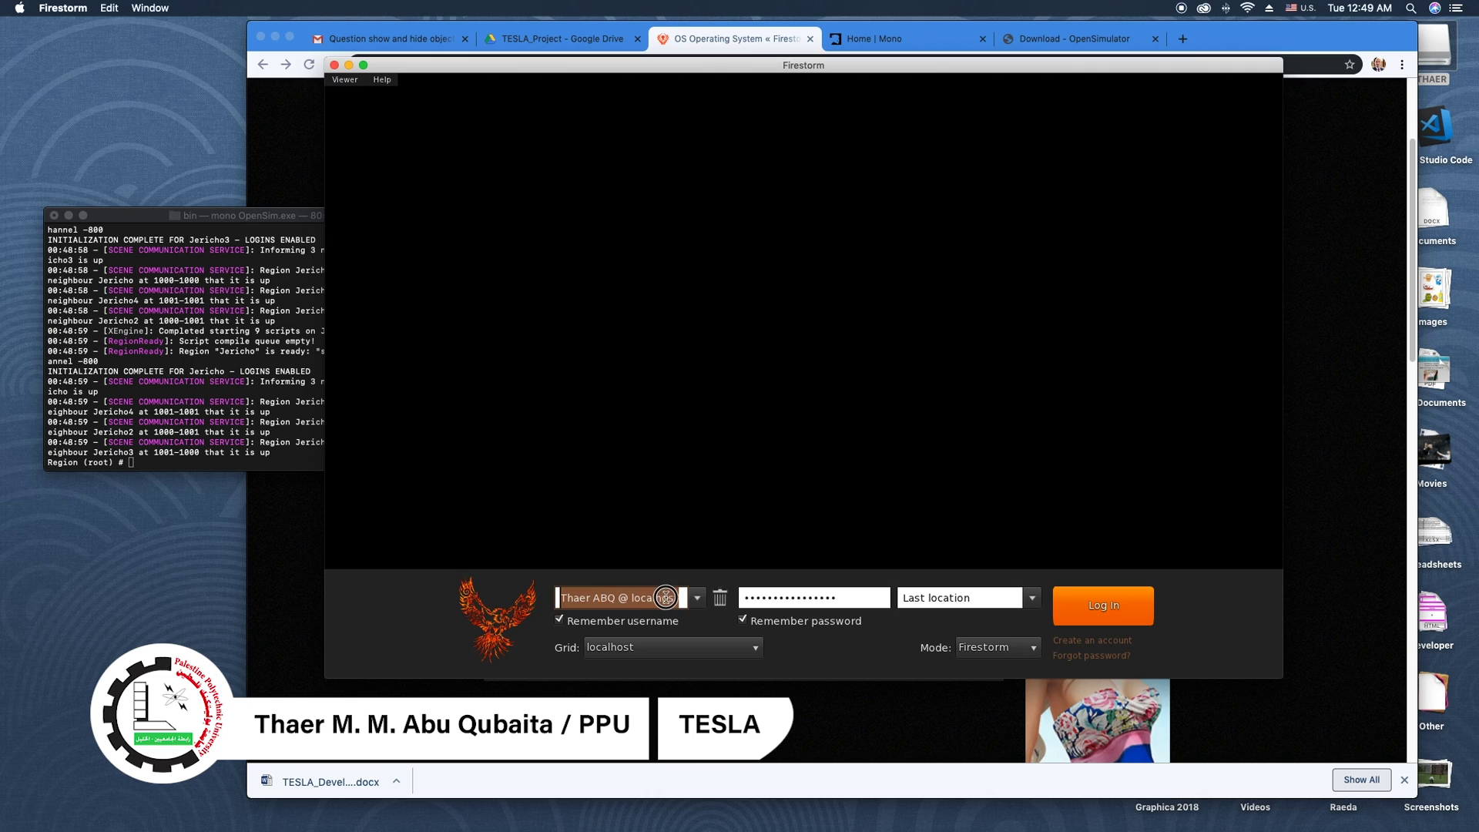
left_click_drag(616, 595, 700, 599)
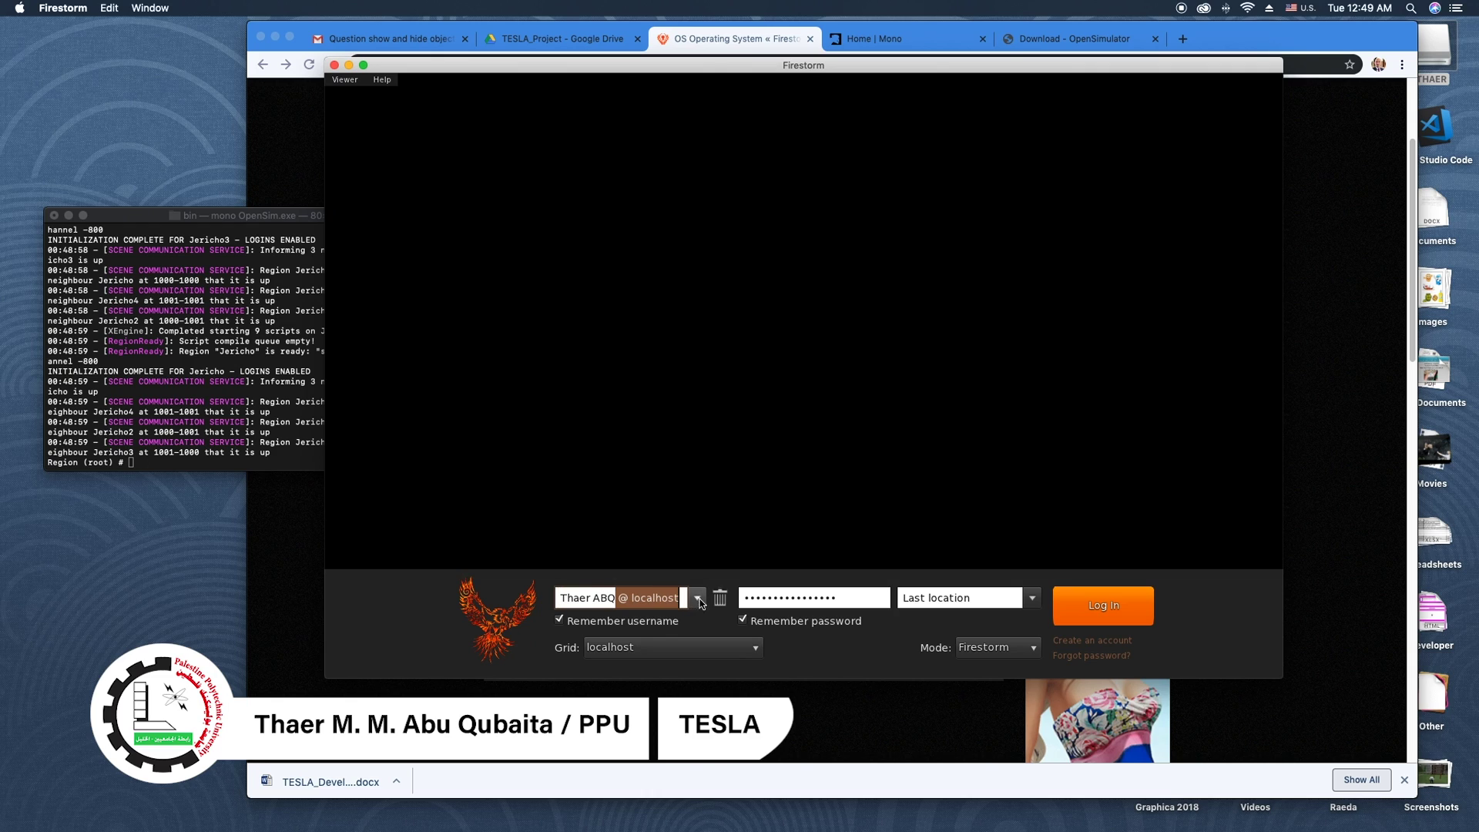
key("BackSpace")
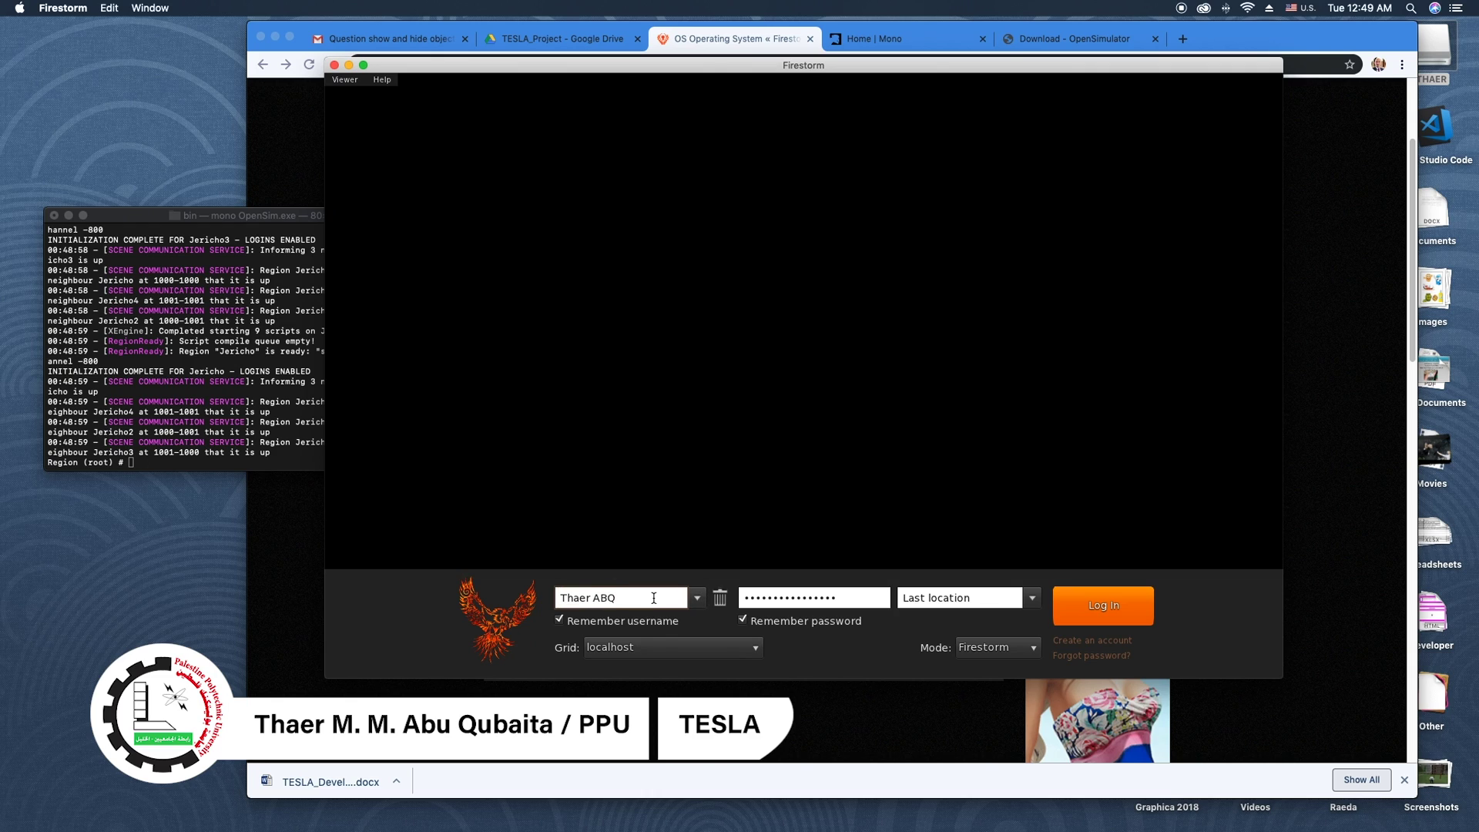
left_click(852, 598)
left_click(852, 598)
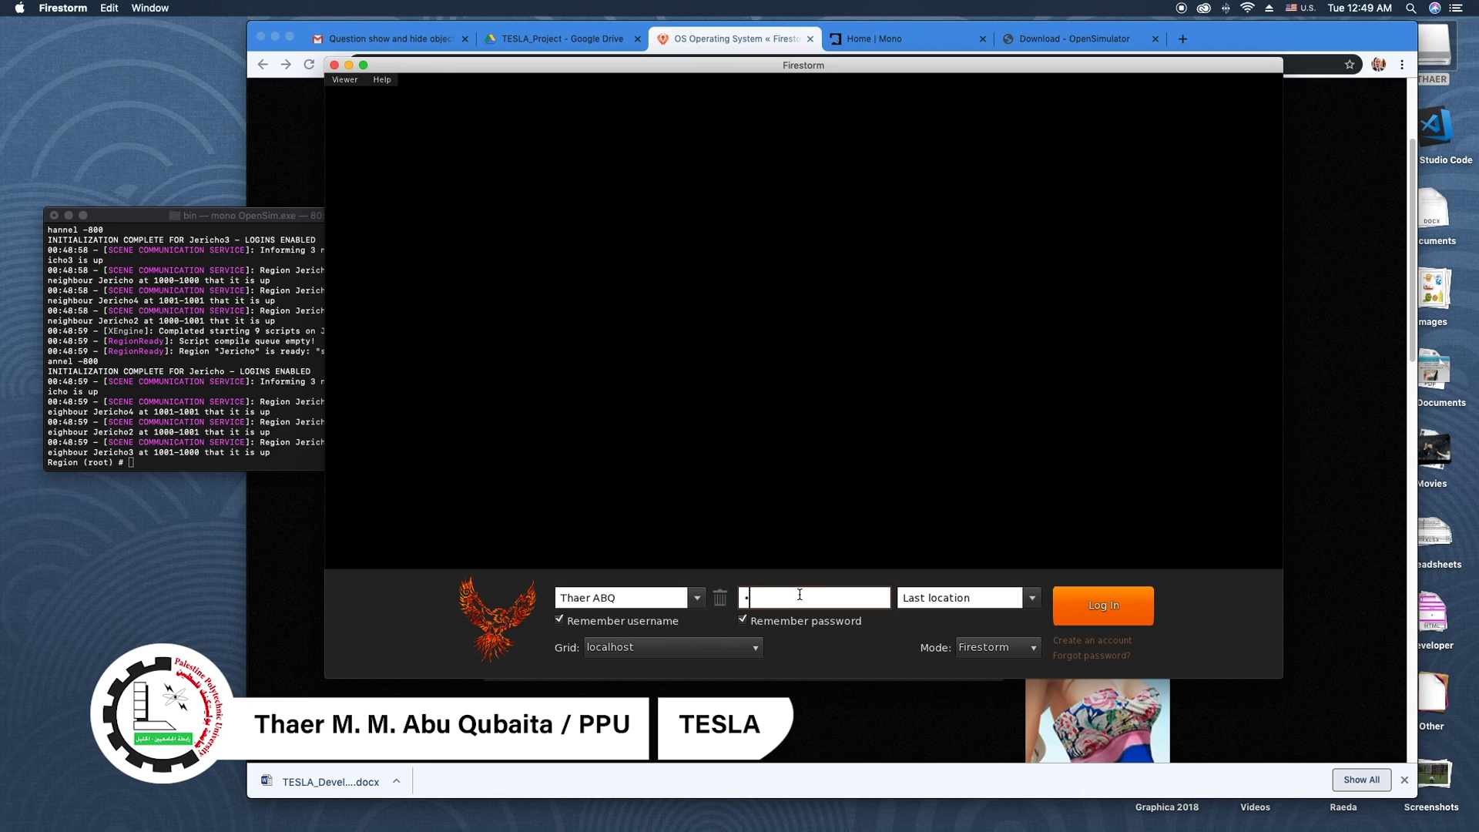
type("•••••••")
Log in to localhost, turn the avatar right, and walk toward the Dead Sea signs.
left_click(1088, 609)
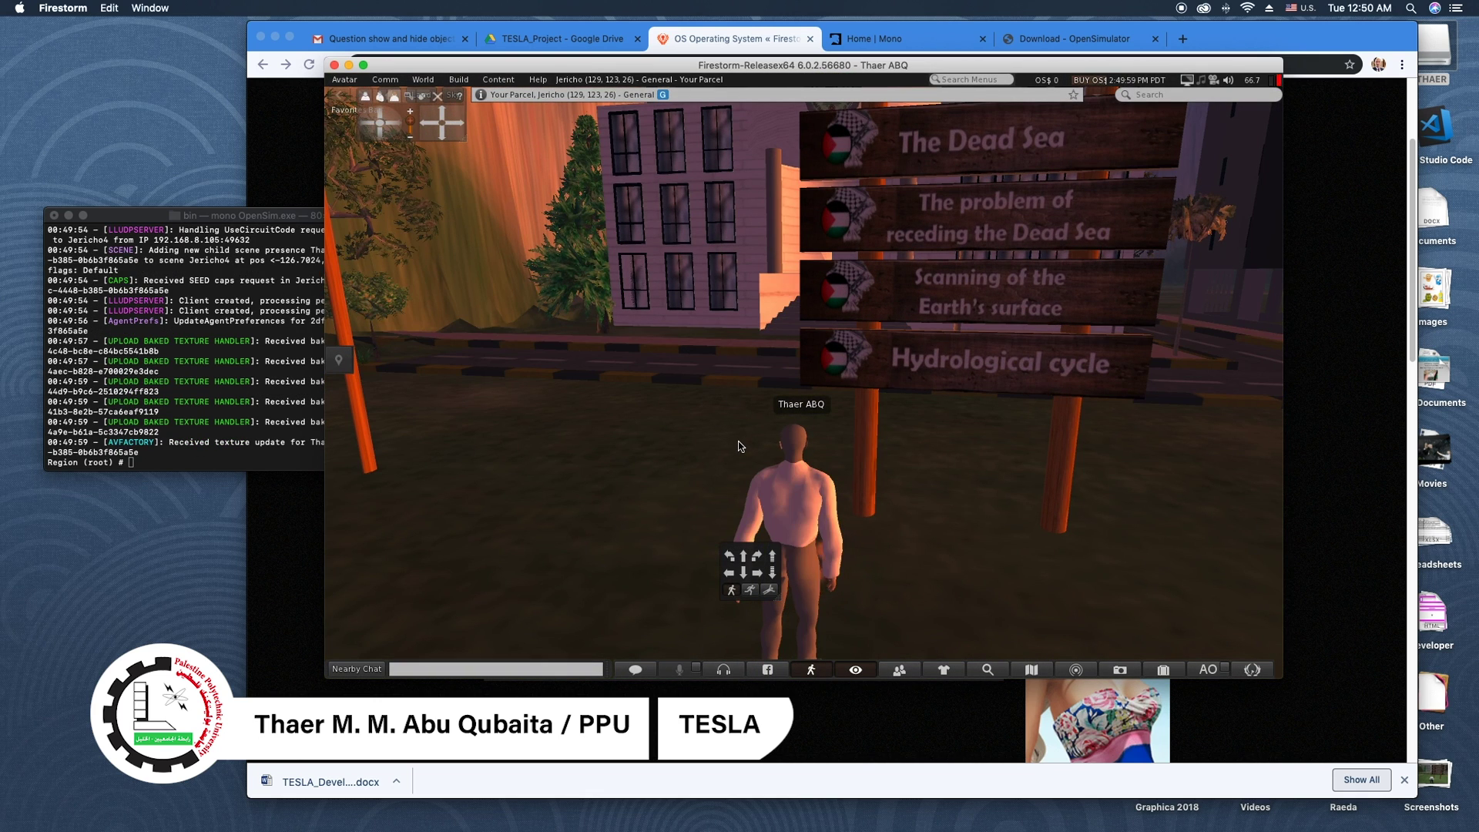
key("Right")
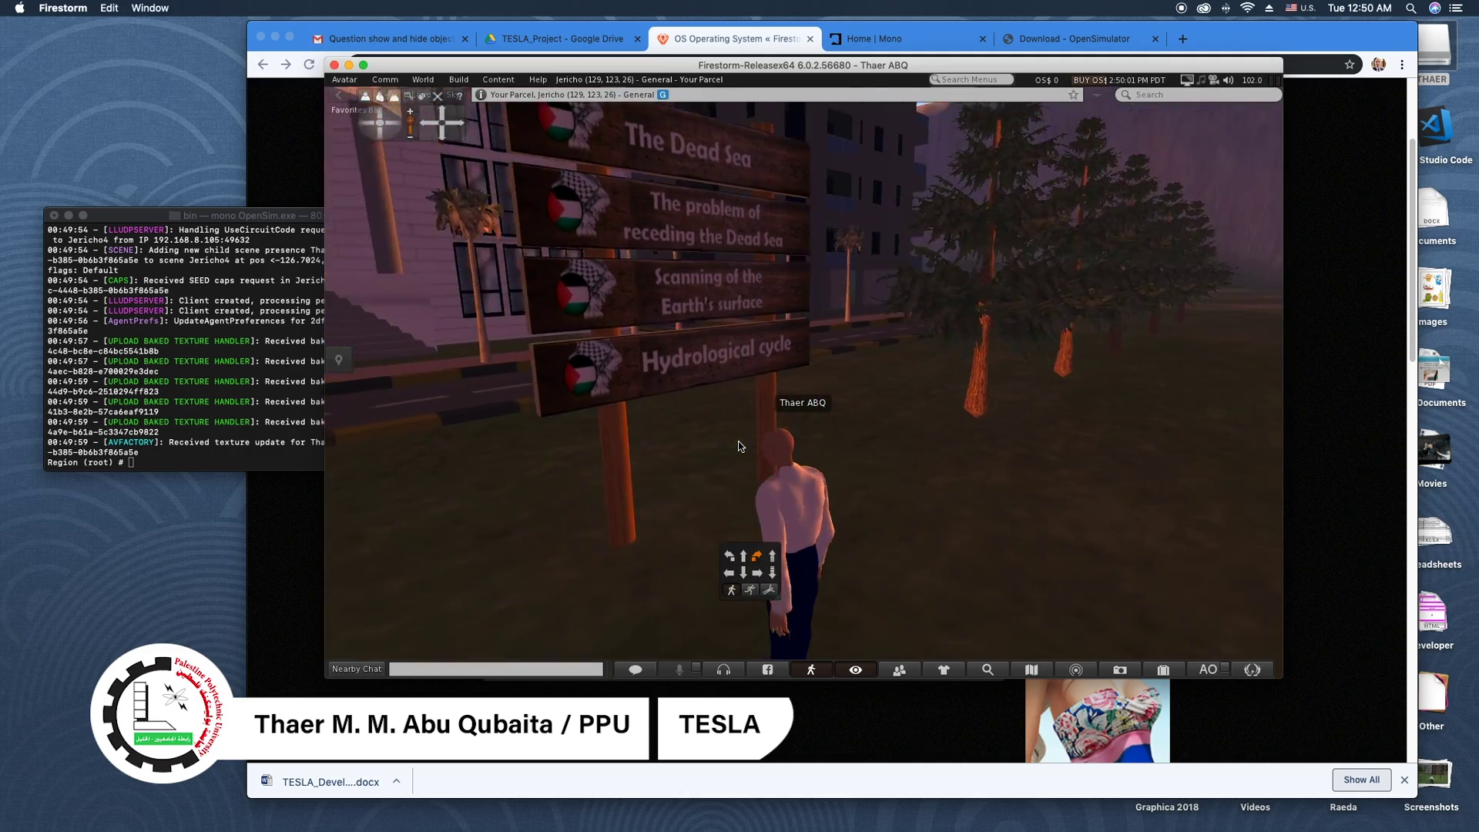
key("Right")
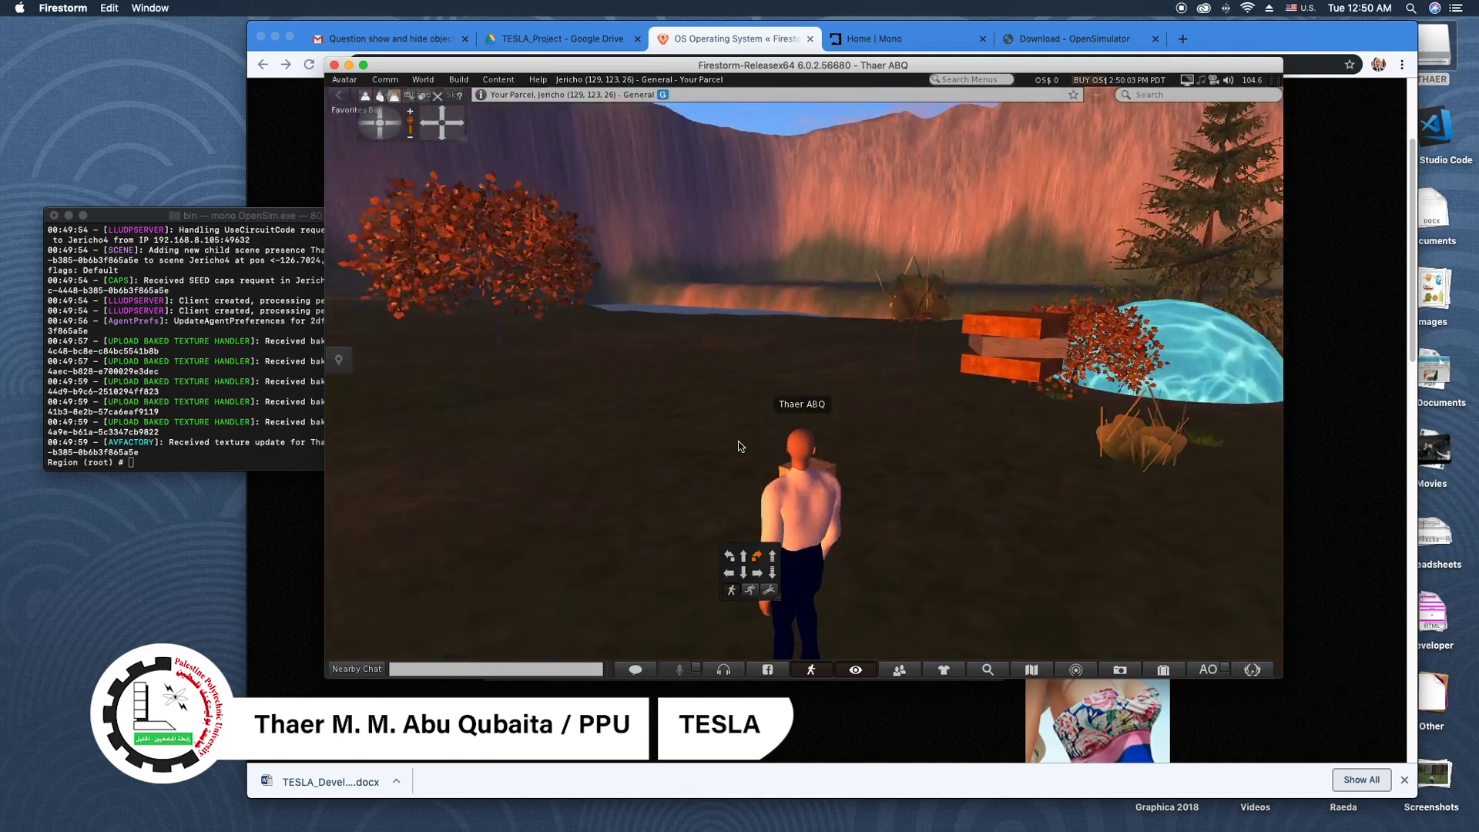
key("Right")
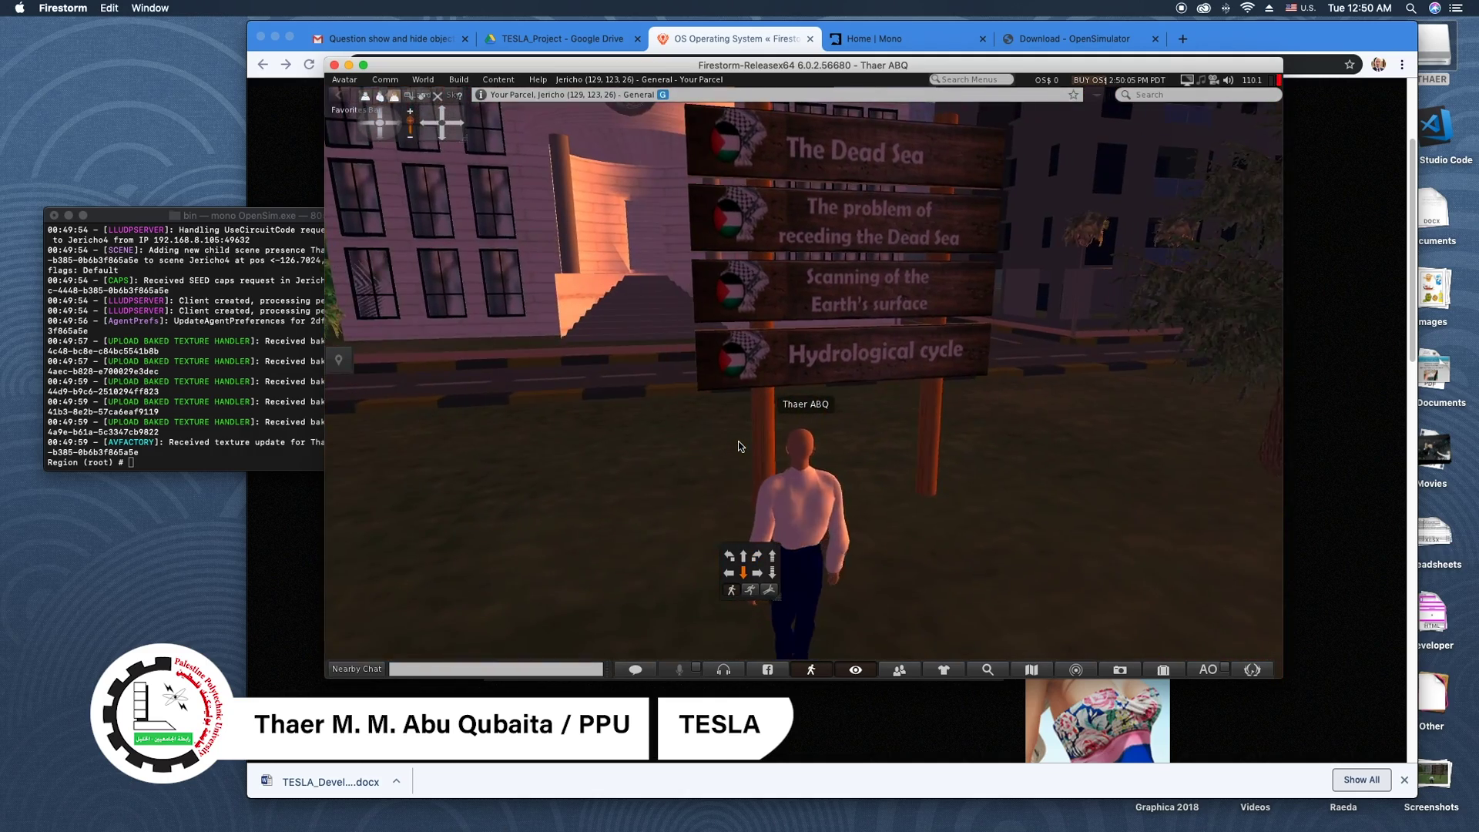
key("Up")
key("Up")
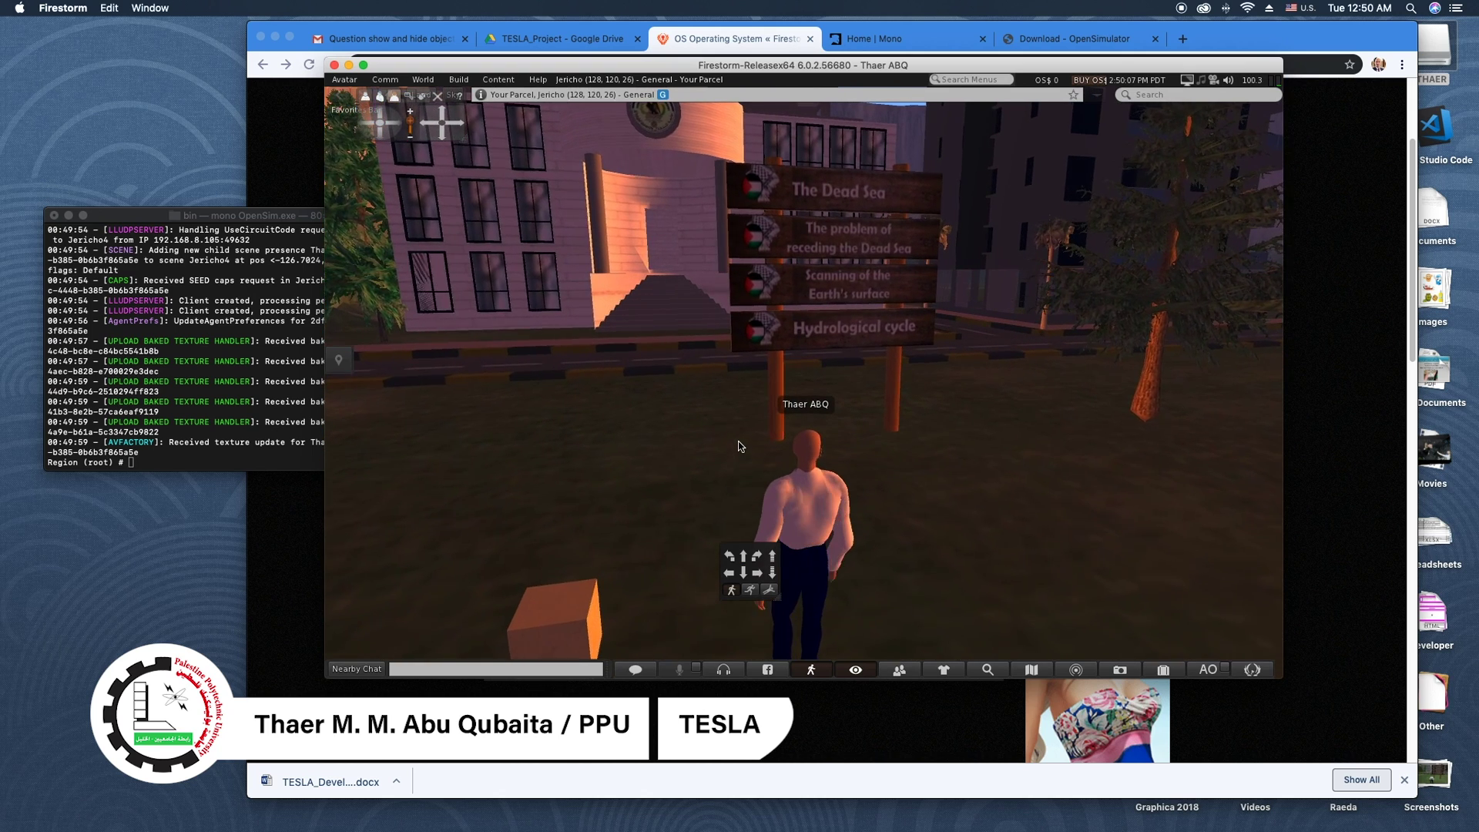